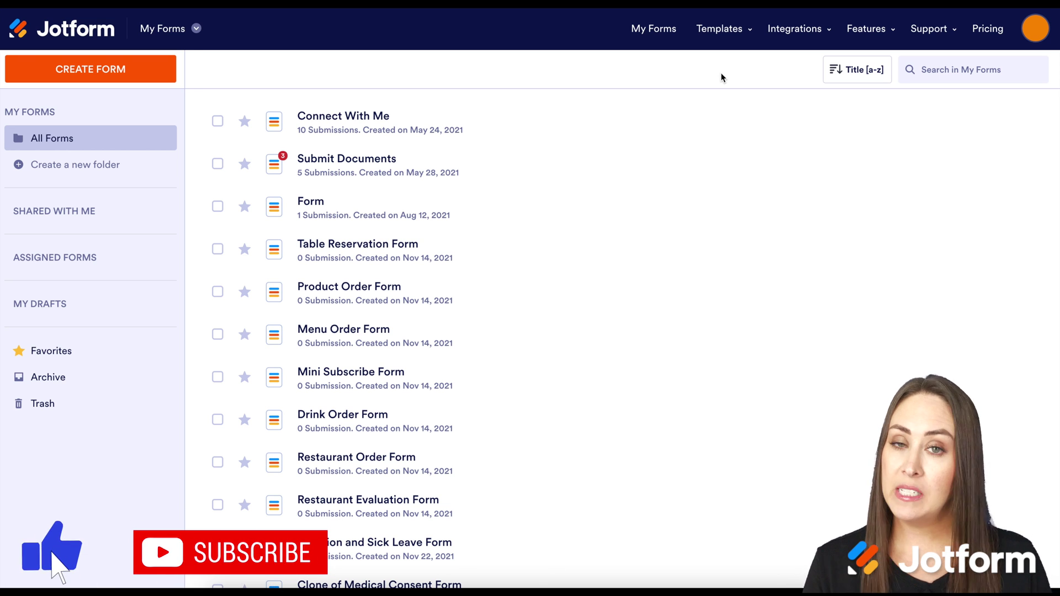
Open Submit Documents' more-actions menu, then select and deselect Product Order and Drink Order forms
{"action": "mouse_move", "coordinate": [797, 173]}
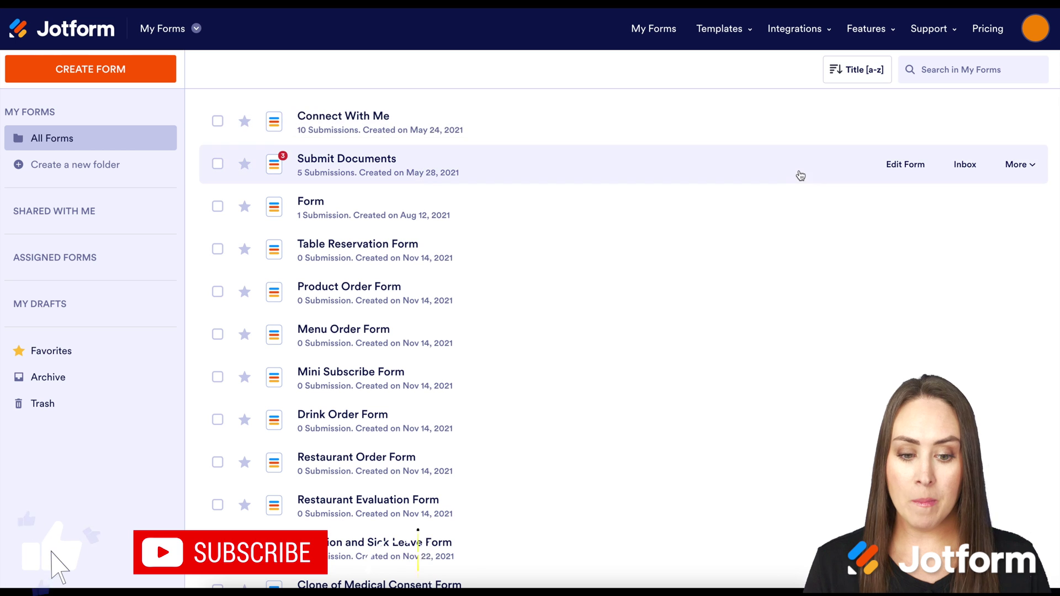
{"action": "left_click", "coordinate": [1030, 172]}
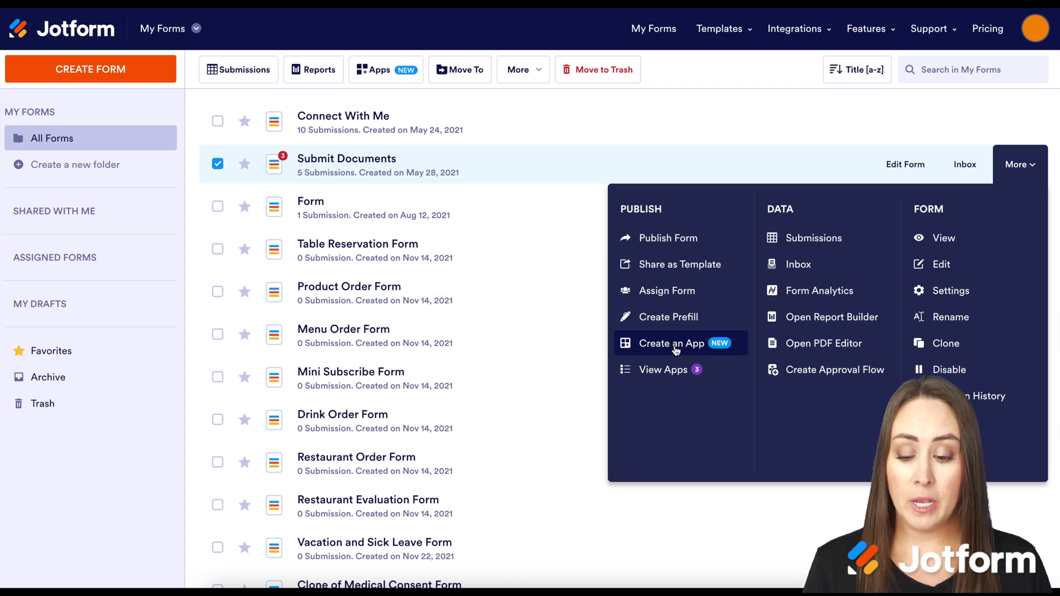
{"action": "left_click", "coordinate": [218, 292]}
{"action": "left_click", "coordinate": [218, 420]}
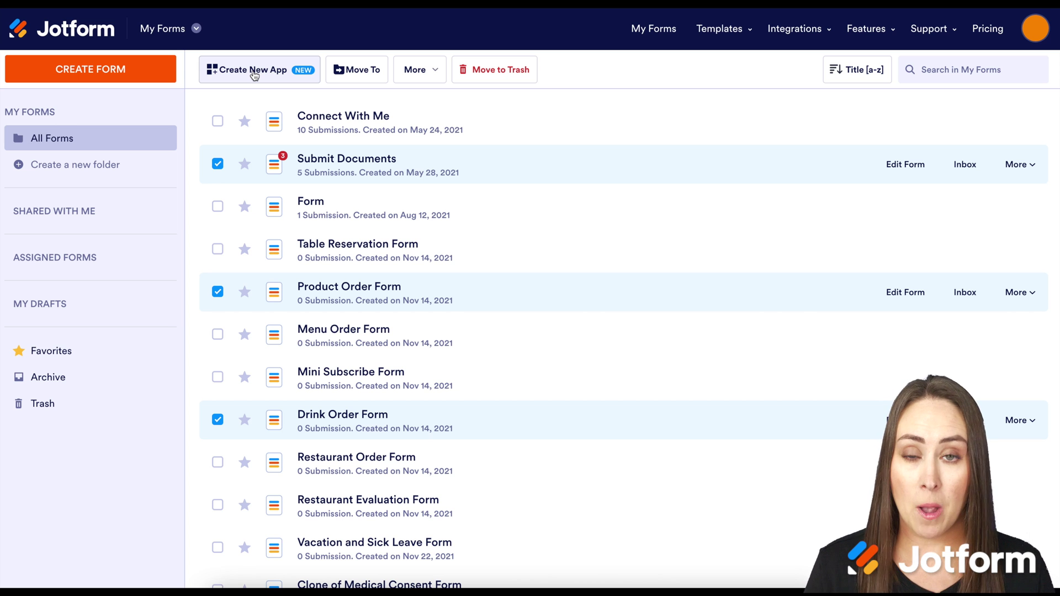
{"action": "left_click", "coordinate": [218, 164]}
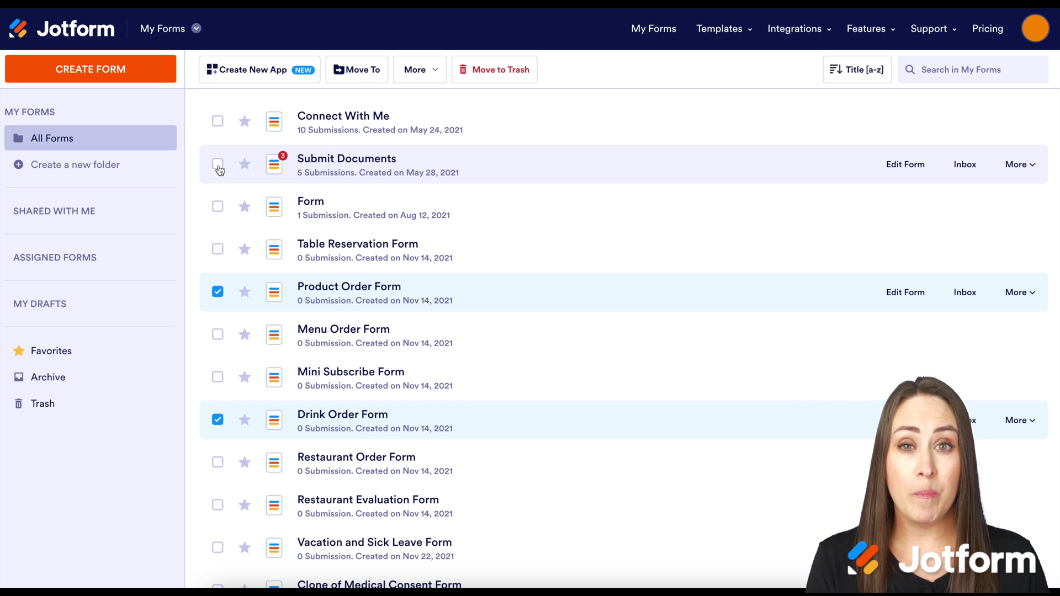
{"action": "left_click", "coordinate": [217, 292]}
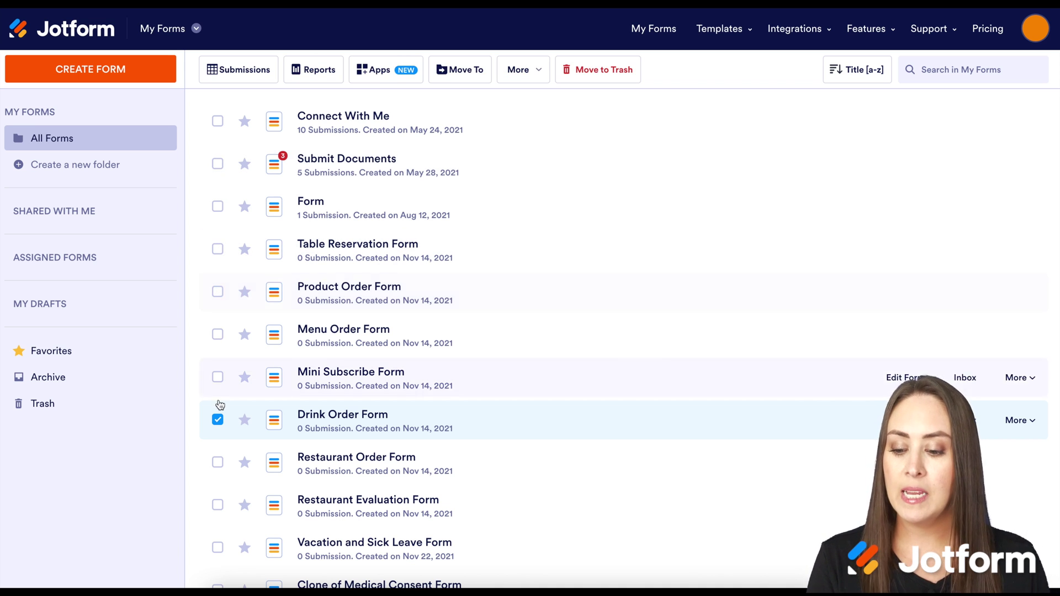
{"action": "left_click", "coordinate": [217, 420]}
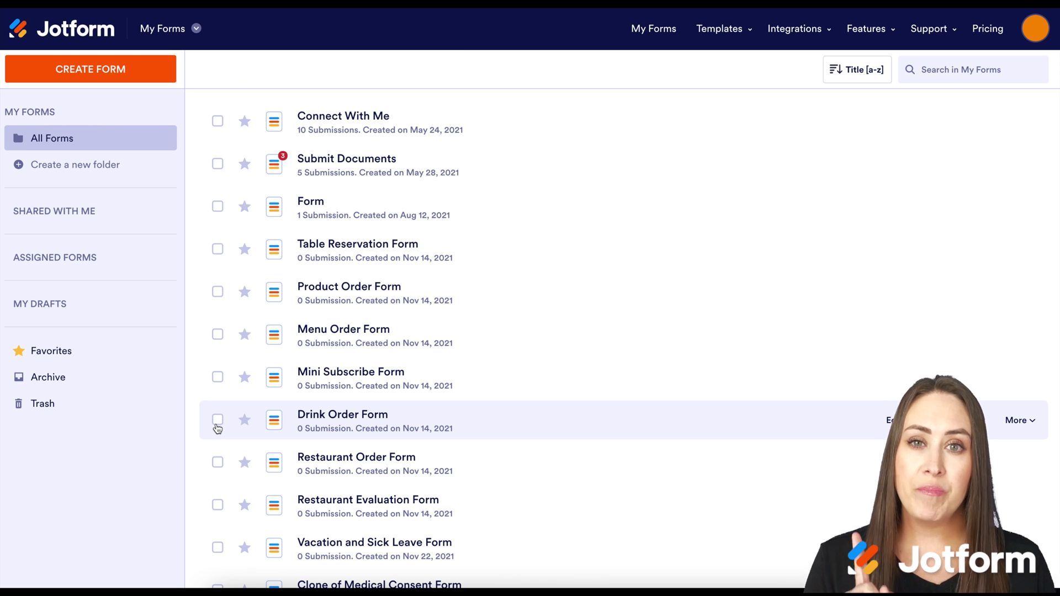
Switch to My Apps from the workspace dropdown and start creating a new app
{"action": "left_click", "coordinate": [176, 34]}
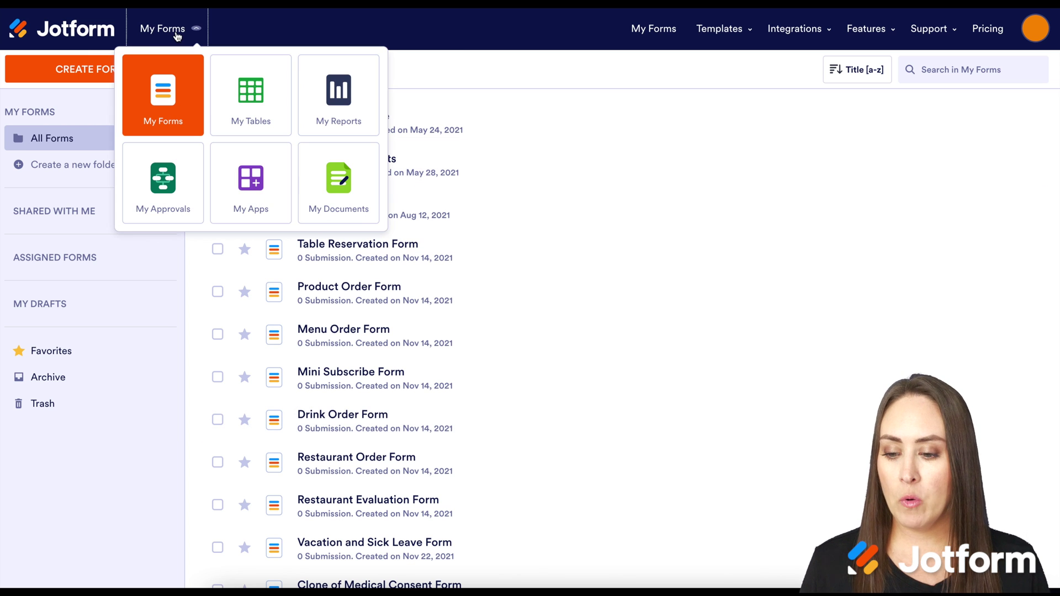
{"action": "left_click", "coordinate": [246, 179]}
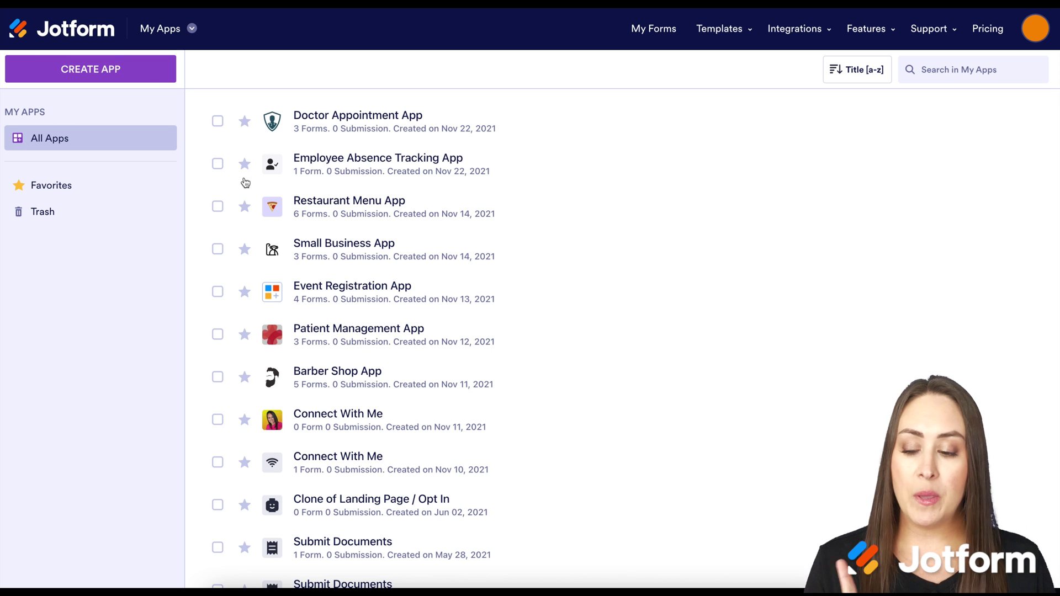
{"action": "left_click", "coordinate": [123, 73]}
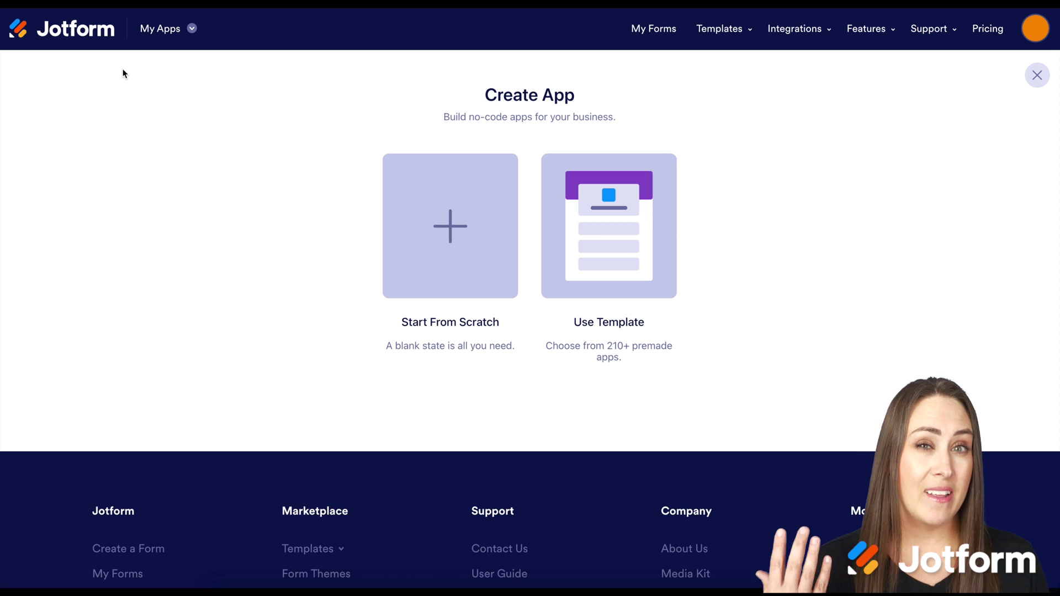
Choose Use Template and browse the app template gallery's categories
{"action": "left_click", "coordinate": [622, 211]}
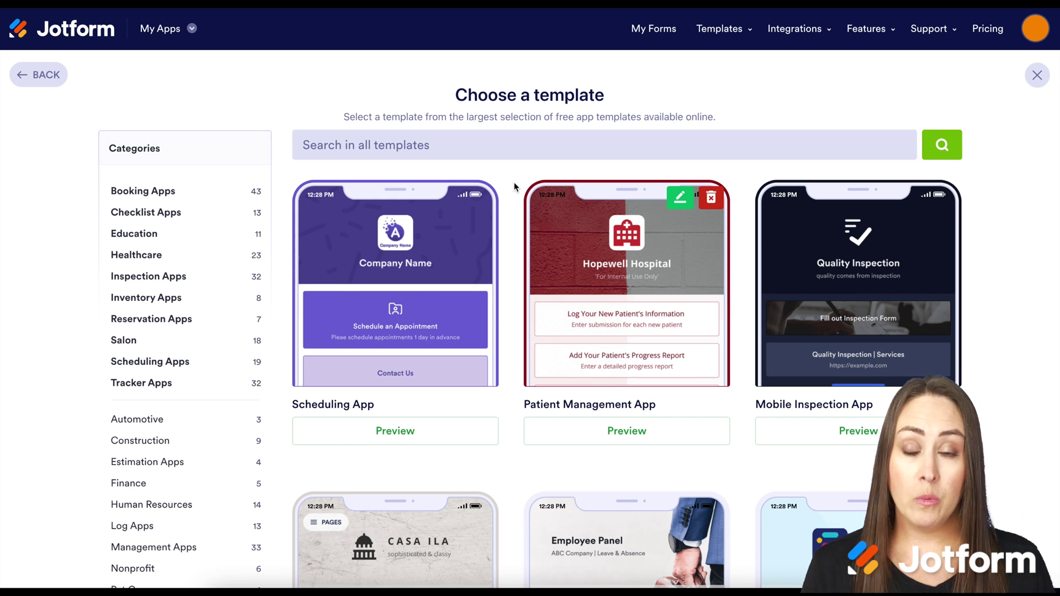
{"action": "scroll", "coordinate": [514, 187], "scroll_direction": "down", "scroll_amount": 10}
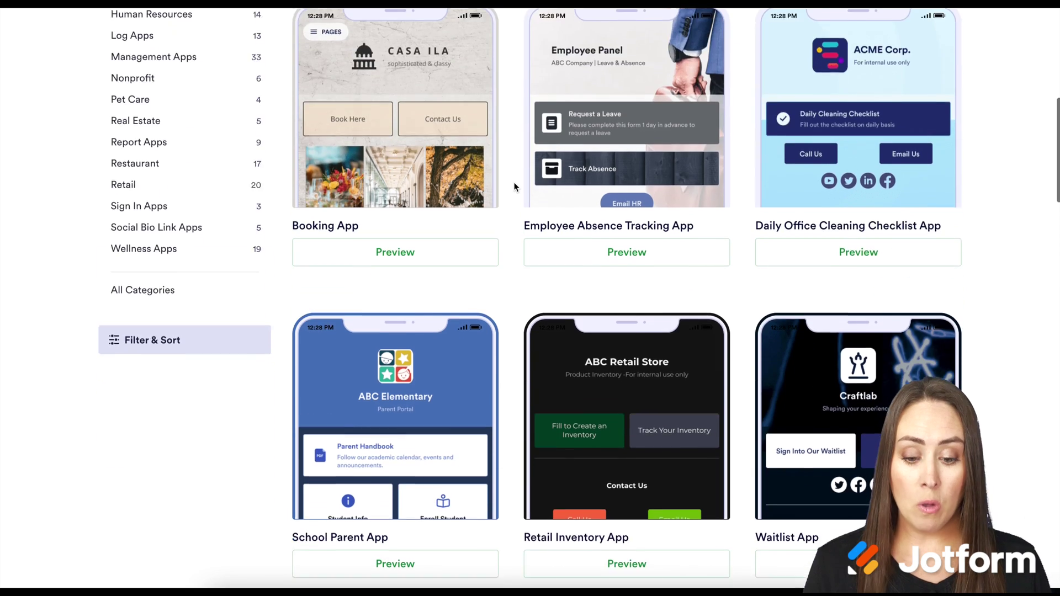
{"action": "scroll", "coordinate": [514, 186], "scroll_direction": "up", "scroll_amount": 10}
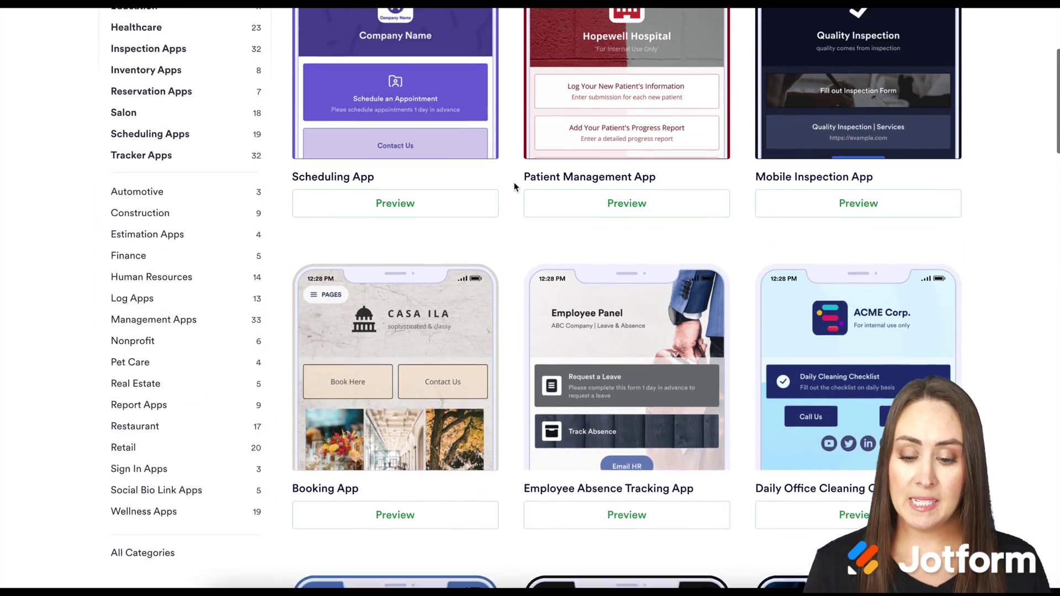
{"action": "scroll", "coordinate": [514, 187], "scroll_direction": "up", "scroll_amount": 1}
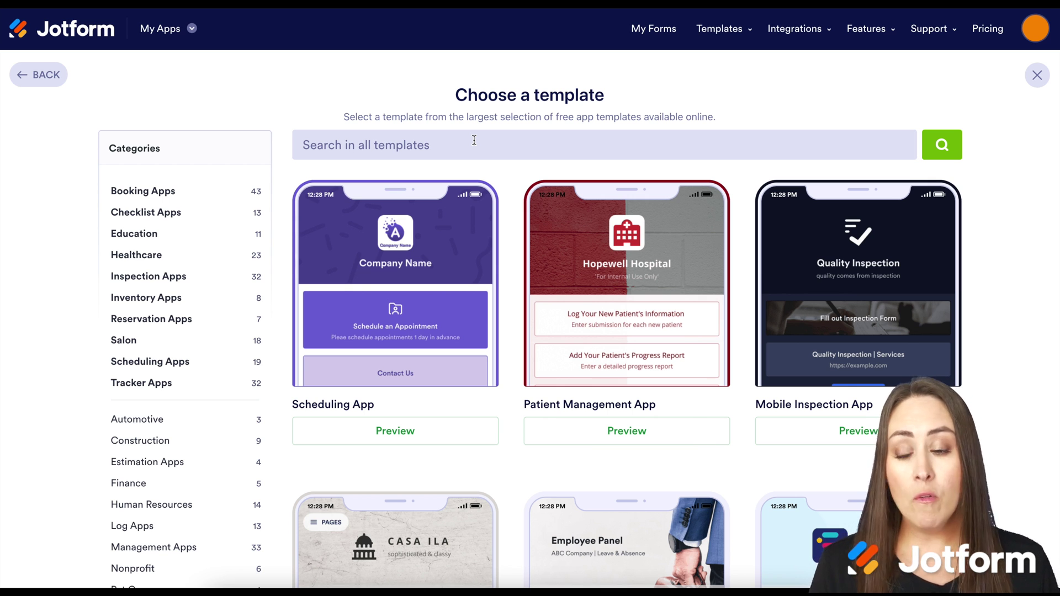
{"action": "scroll", "coordinate": [217, 381], "scroll_direction": "down", "scroll_amount": 3}
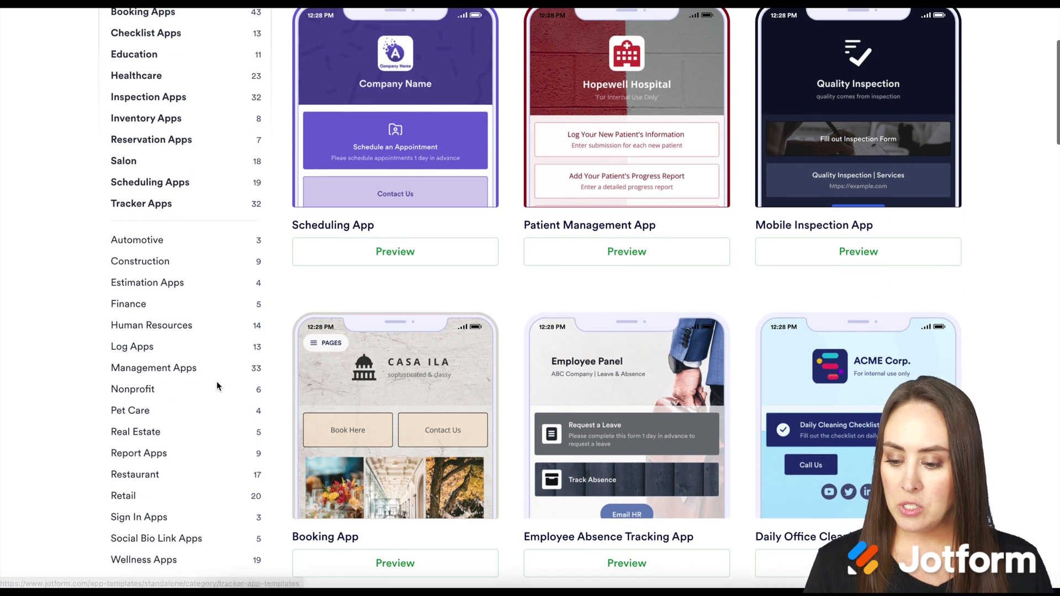
Filter templates to Nonprofit, preview the Donation App, and create an app from it
{"action": "left_click", "coordinate": [134, 389]}
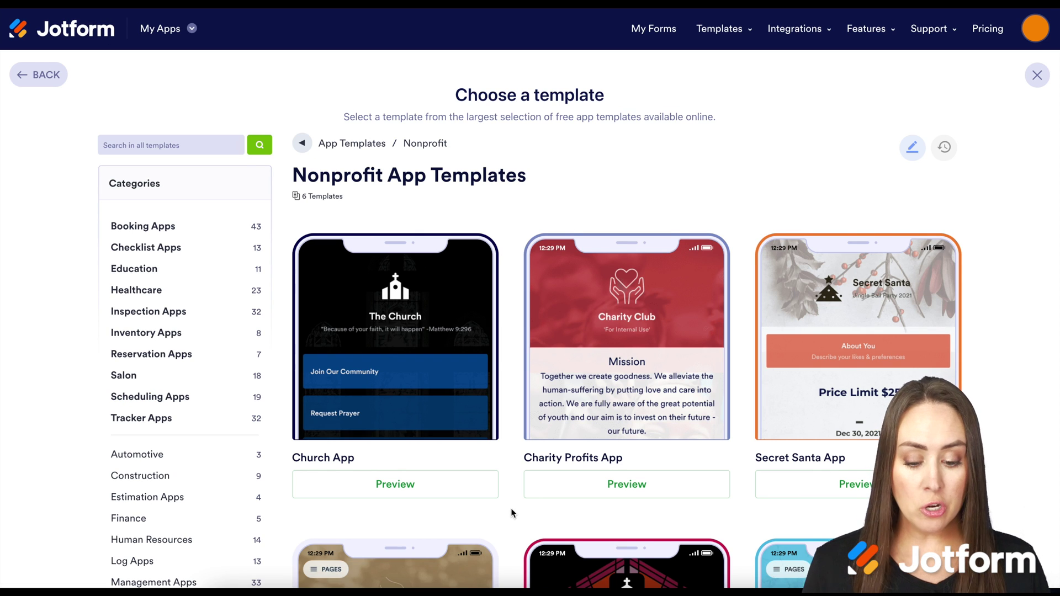
{"action": "scroll", "coordinate": [511, 508], "scroll_direction": "down", "scroll_amount": 4}
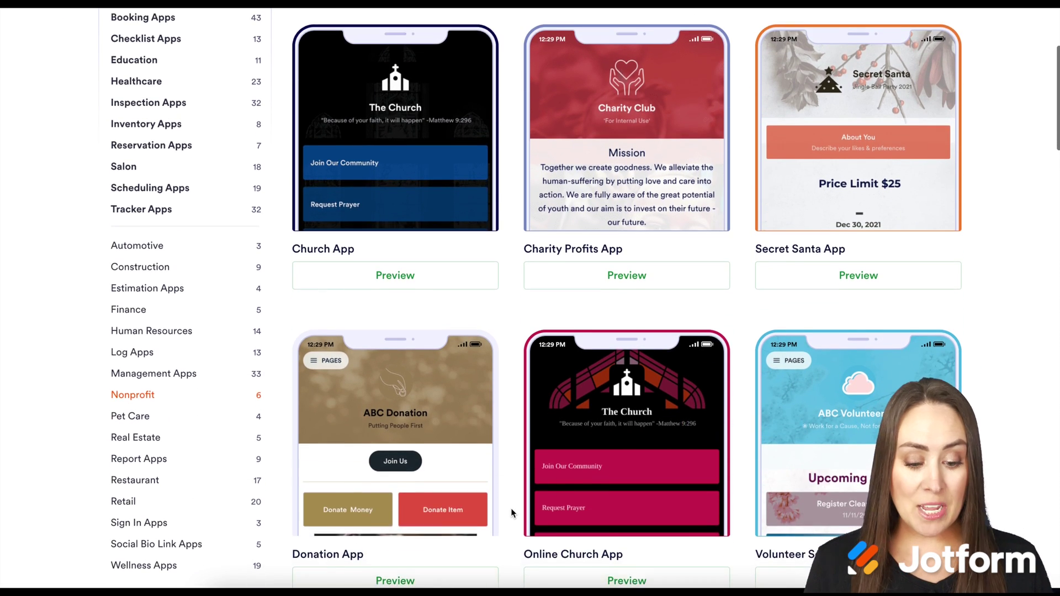
{"action": "scroll", "coordinate": [511, 508], "scroll_direction": "down", "scroll_amount": 1}
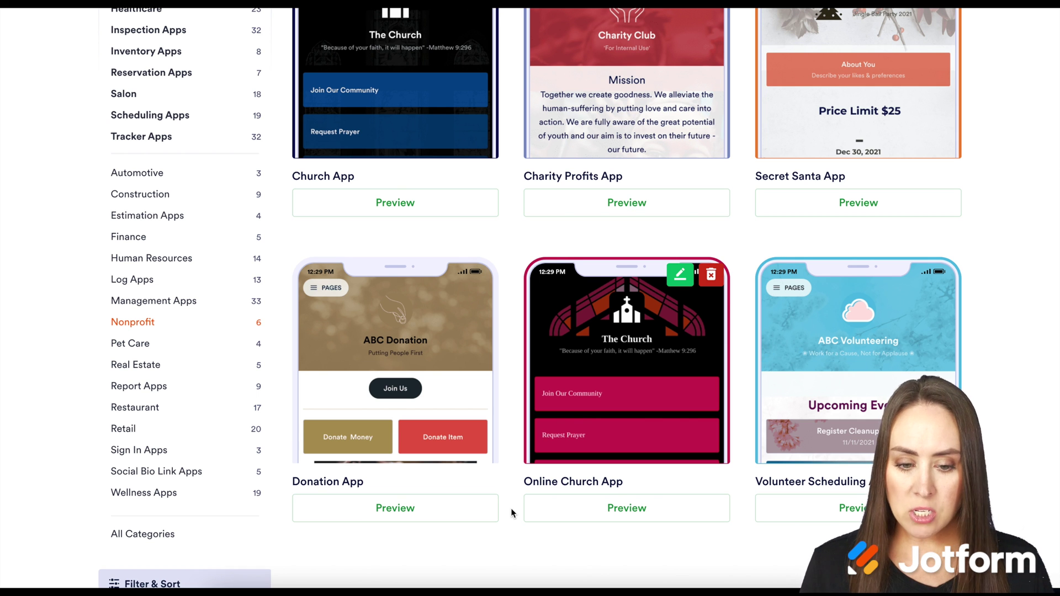
{"action": "scroll", "coordinate": [511, 508], "scroll_direction": "up", "scroll_amount": 1}
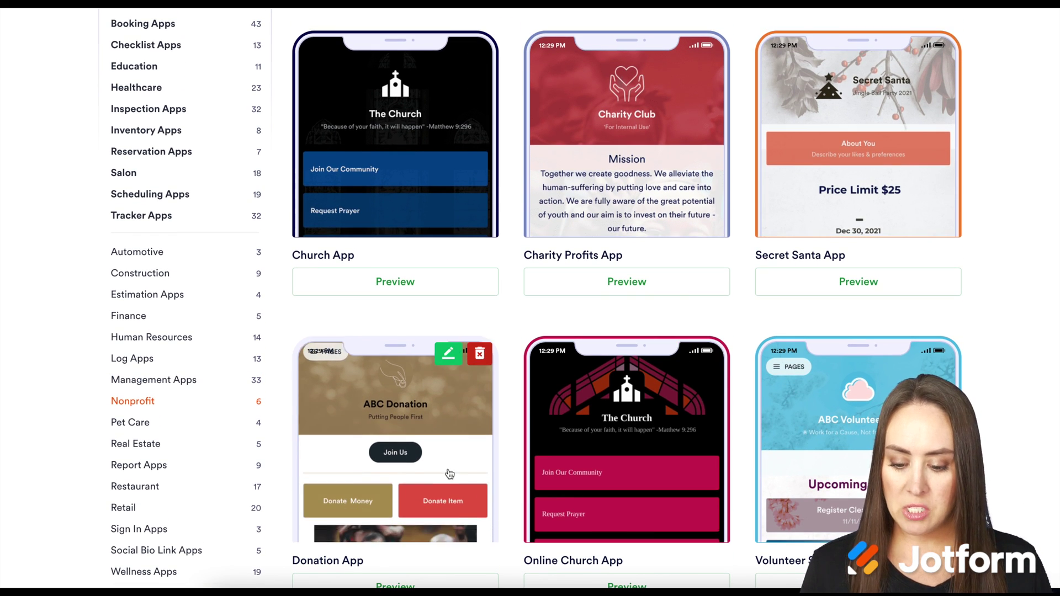
{"action": "left_click", "coordinate": [448, 394]}
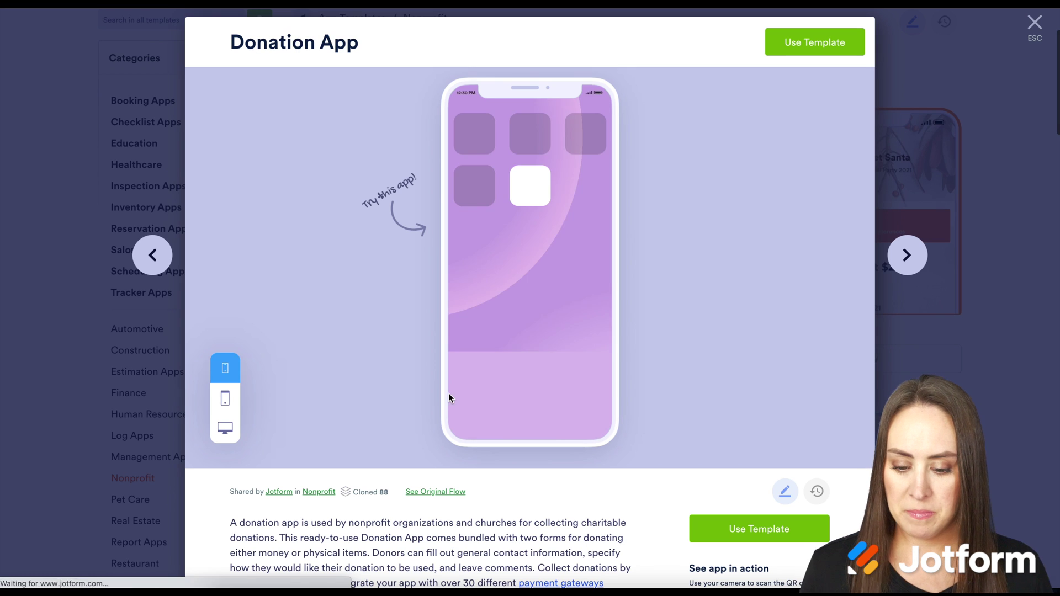
{"action": "left_click", "coordinate": [801, 41]}
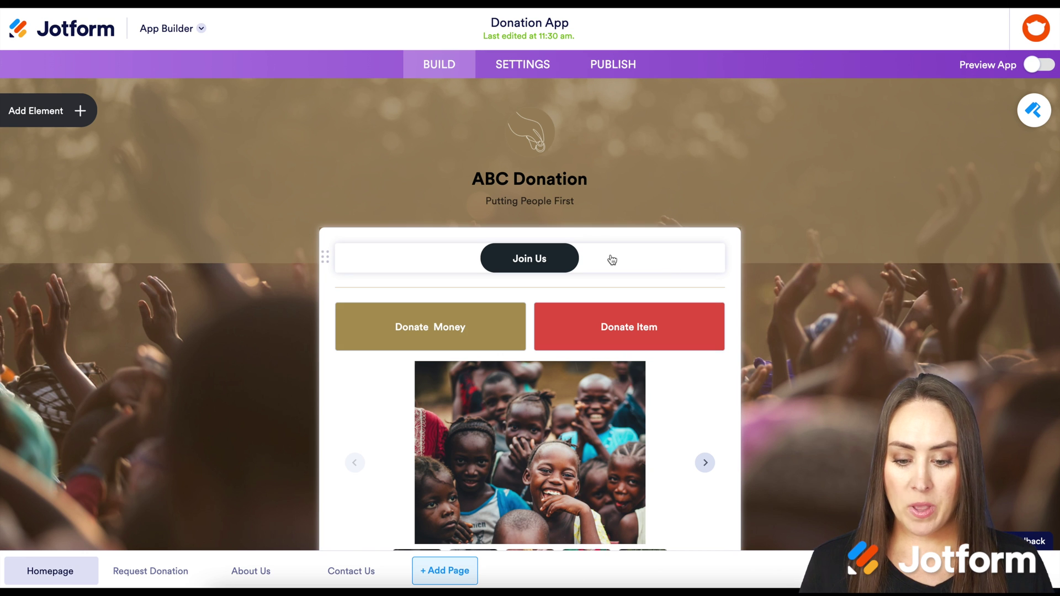
{"action": "scroll", "coordinate": [621, 258], "scroll_direction": "down", "scroll_amount": 1}
{"action": "scroll", "coordinate": [622, 258], "scroll_direction": "down", "scroll_amount": 1}
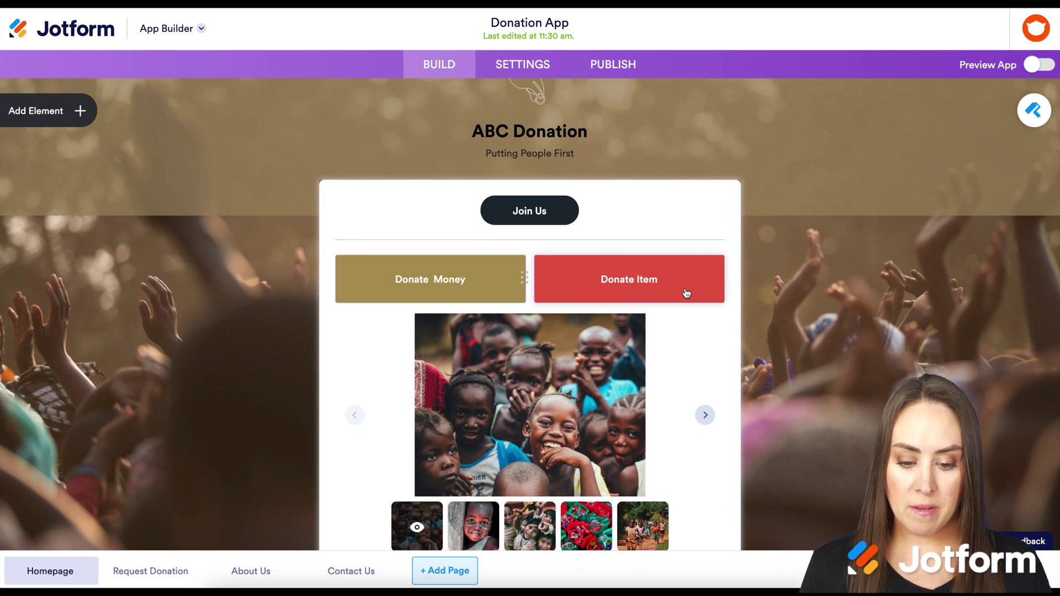
{"action": "scroll", "coordinate": [705, 345], "scroll_direction": "down", "scroll_amount": 4}
{"action": "scroll", "coordinate": [706, 347], "scroll_direction": "down", "scroll_amount": 1}
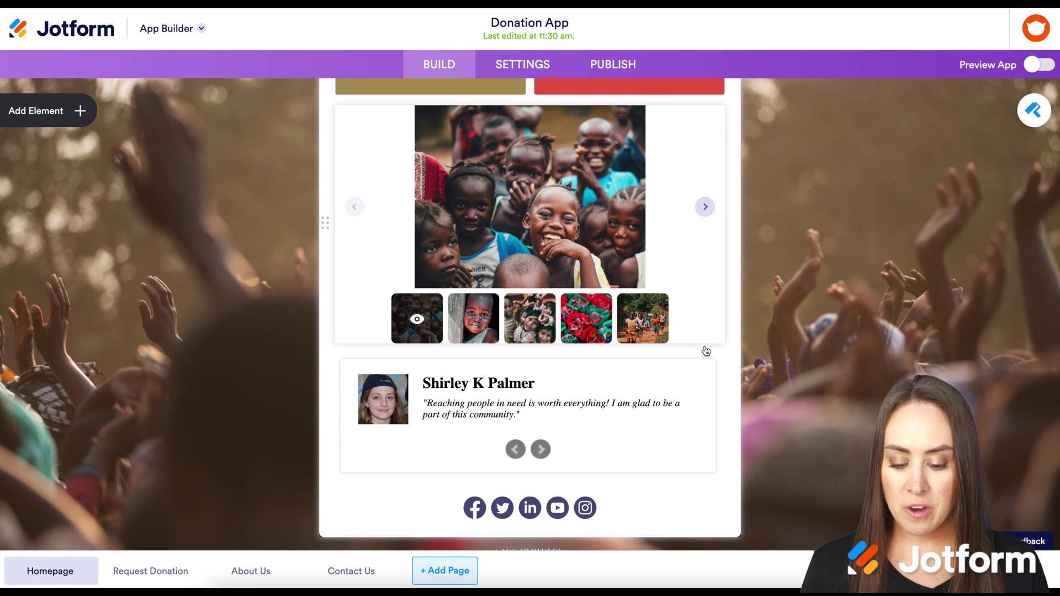
{"action": "scroll", "coordinate": [673, 417], "scroll_direction": "down", "scroll_amount": 2}
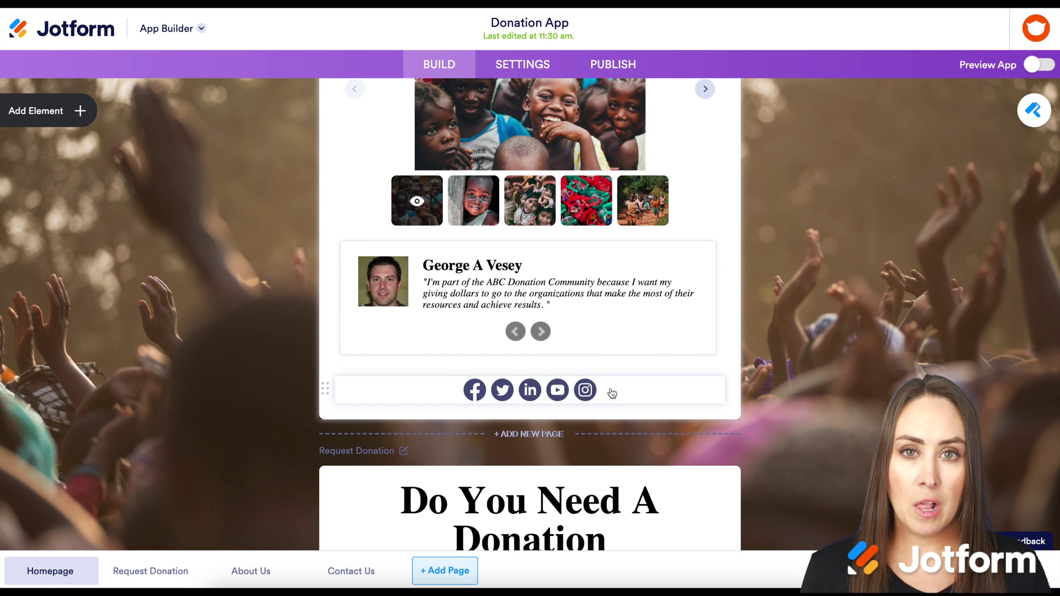
{"action": "scroll", "coordinate": [612, 393], "scroll_direction": "down", "scroll_amount": 1}
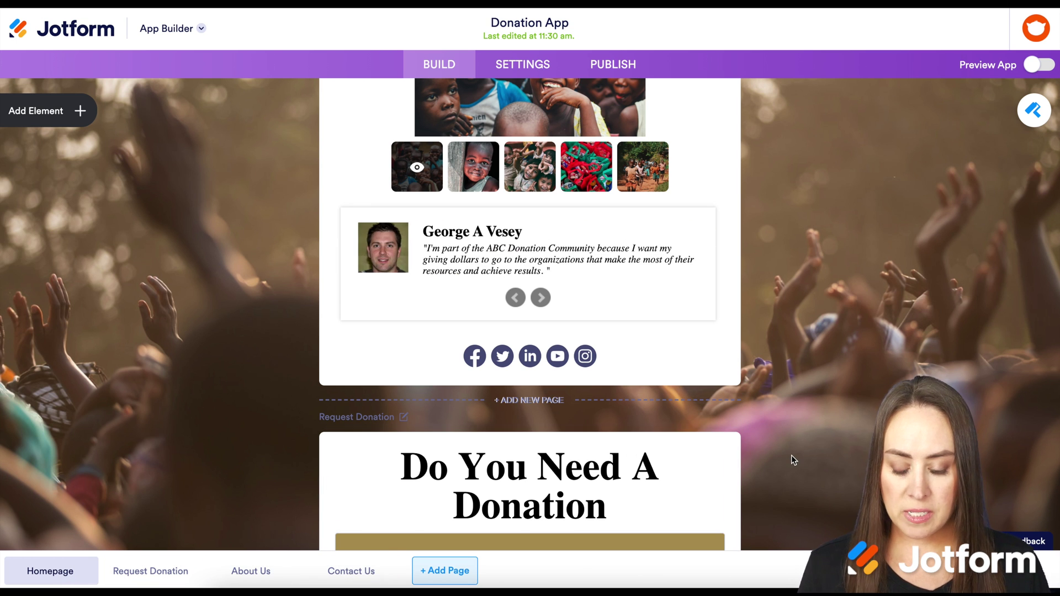
{"action": "scroll", "coordinate": [792, 461], "scroll_direction": "down", "scroll_amount": 5}
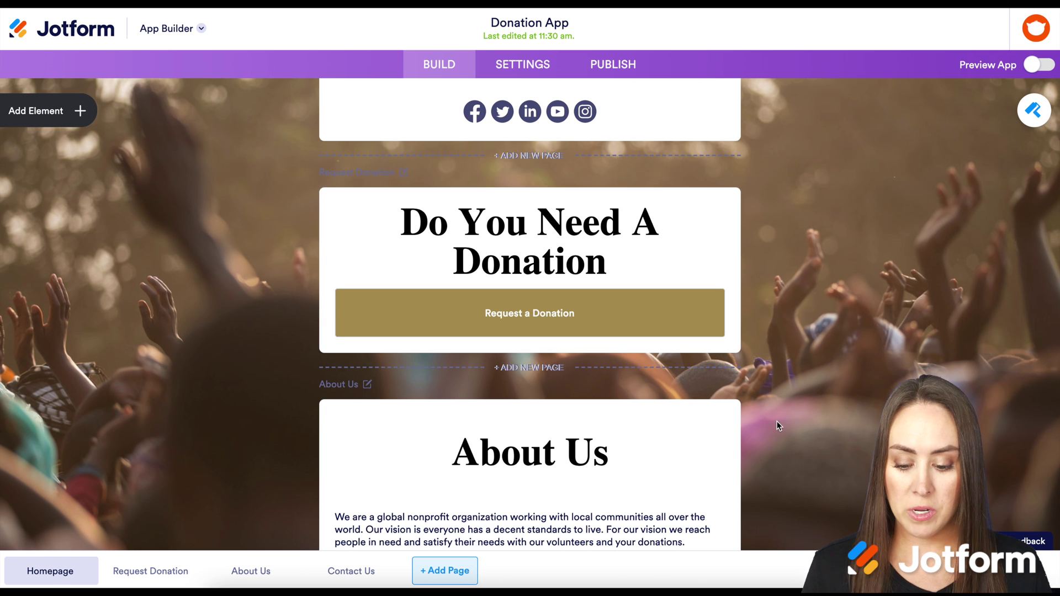
{"action": "scroll", "coordinate": [776, 421], "scroll_direction": "down", "scroll_amount": 5}
{"action": "scroll", "coordinate": [776, 421], "scroll_direction": "down", "scroll_amount": 5}
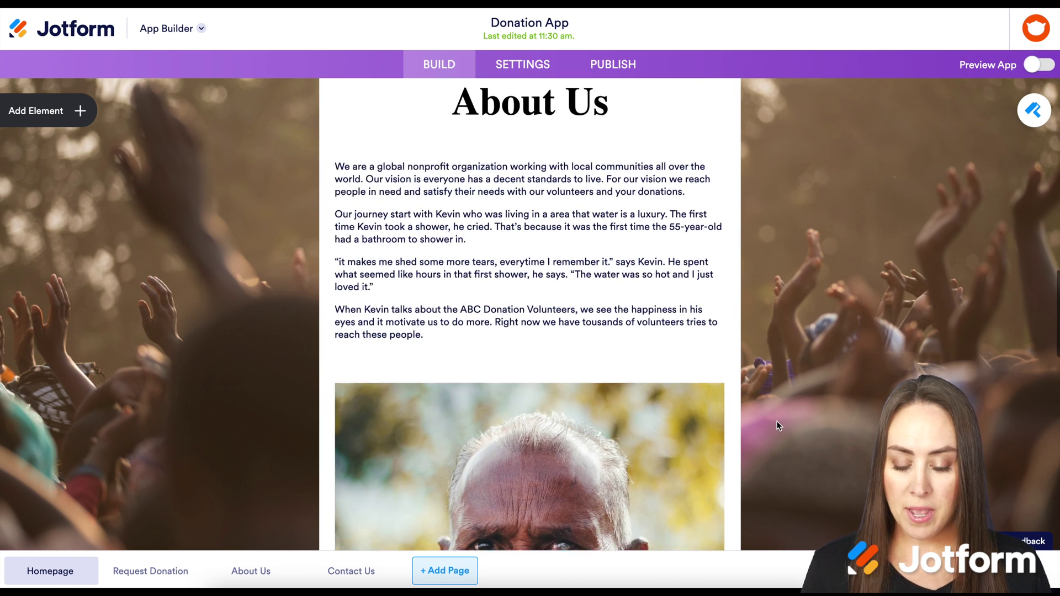
{"action": "scroll", "coordinate": [776, 420], "scroll_direction": "down", "scroll_amount": 5}
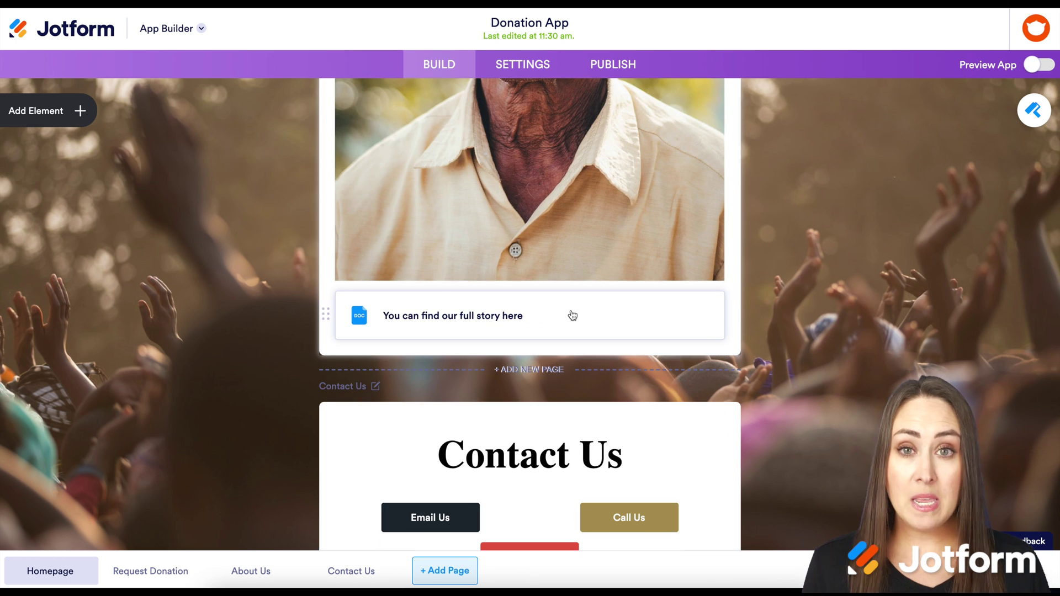
{"action": "scroll", "coordinate": [591, 315], "scroll_direction": "down", "scroll_amount": 4}
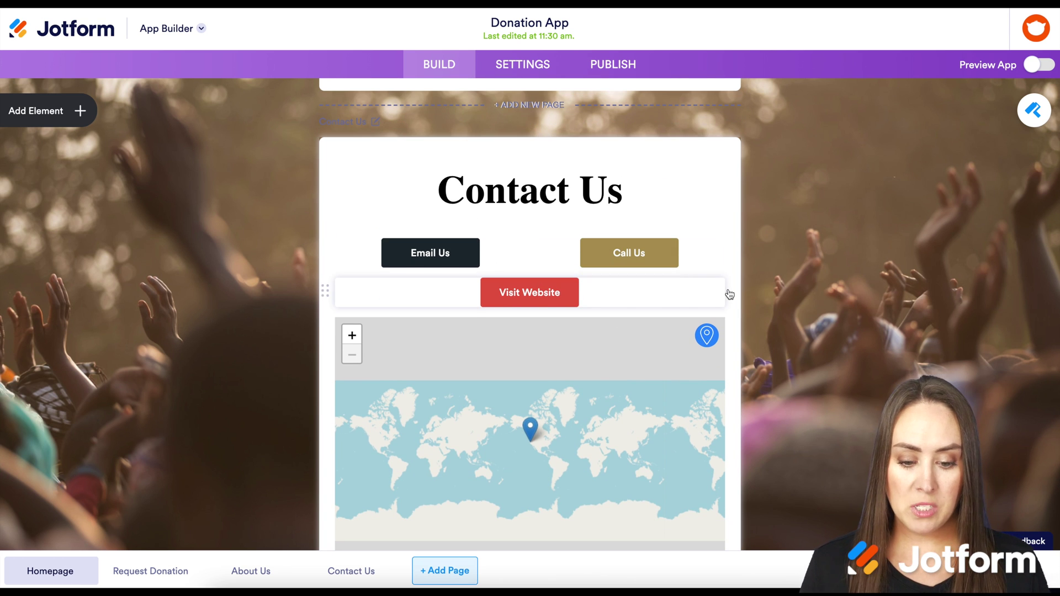
{"action": "scroll", "coordinate": [726, 293], "scroll_direction": "down", "scroll_amount": 2}
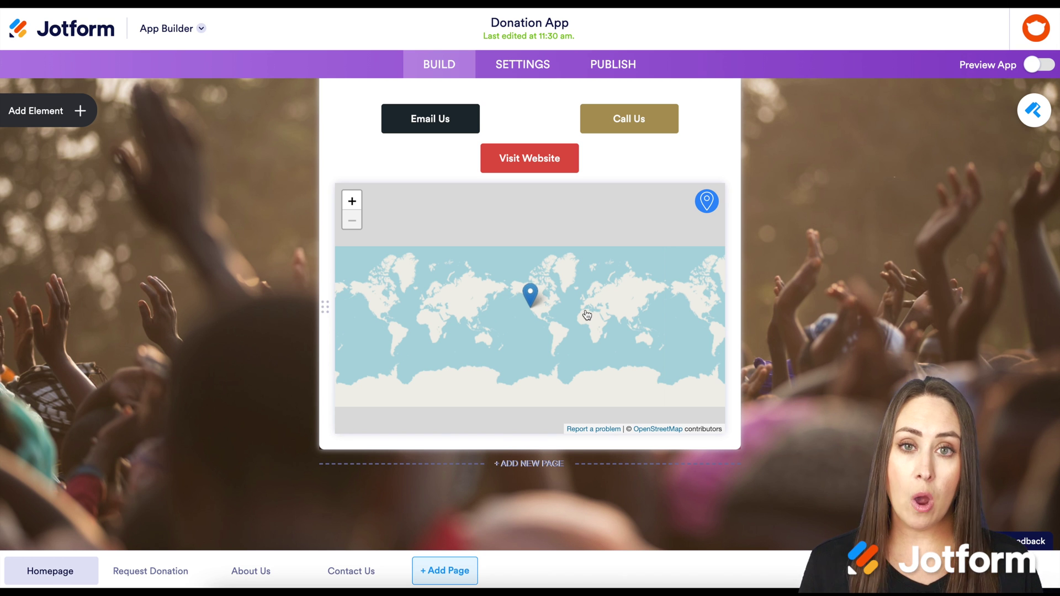
{"action": "scroll", "coordinate": [586, 315], "scroll_direction": "up", "scroll_amount": 10}
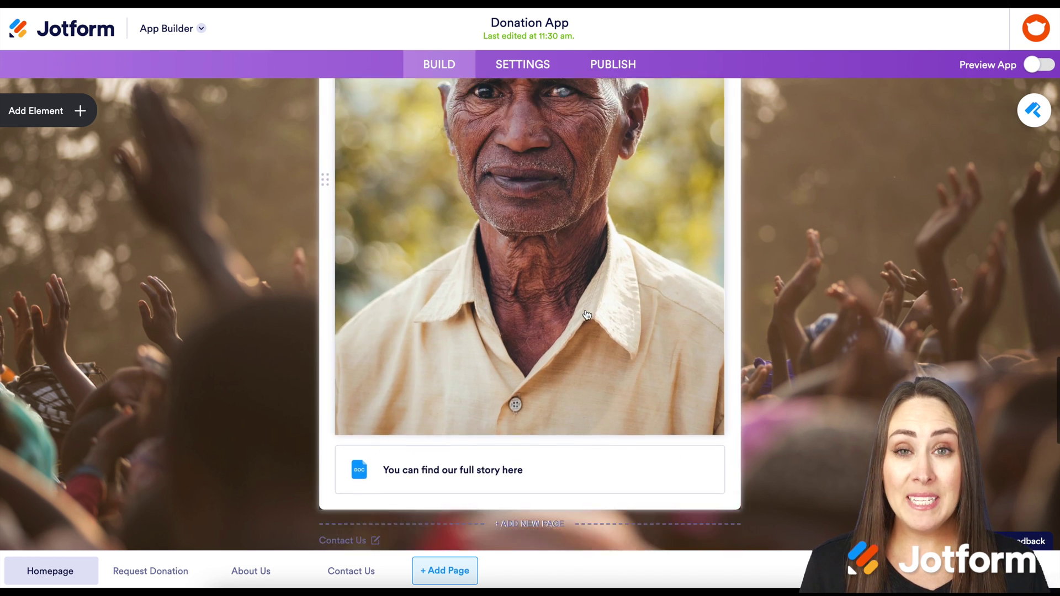
{"action": "scroll", "coordinate": [587, 315], "scroll_direction": "up", "scroll_amount": 15}
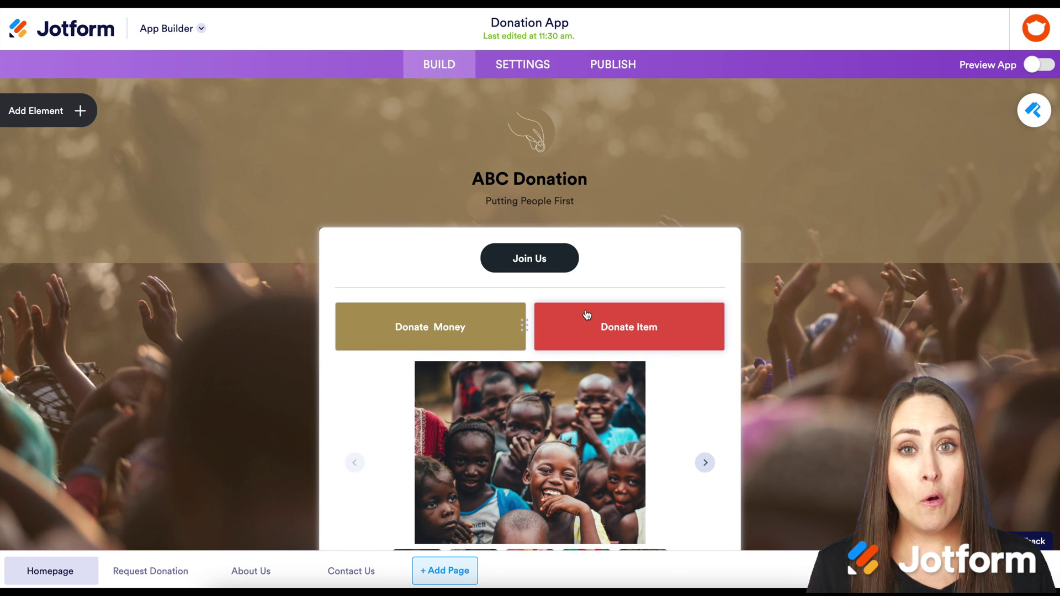
Open App Elements and preview the Select Forms picker, cancelling without adding a form
{"action": "left_click", "coordinate": [79, 113]}
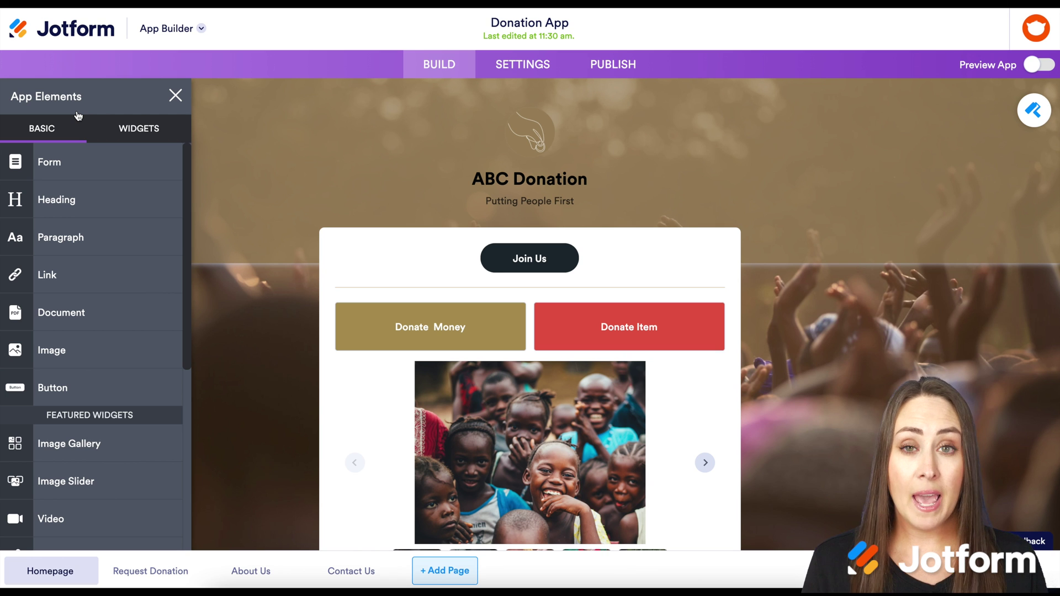
{"action": "left_click", "coordinate": [71, 168]}
{"action": "scroll", "coordinate": [457, 324], "scroll_direction": "down", "scroll_amount": 8}
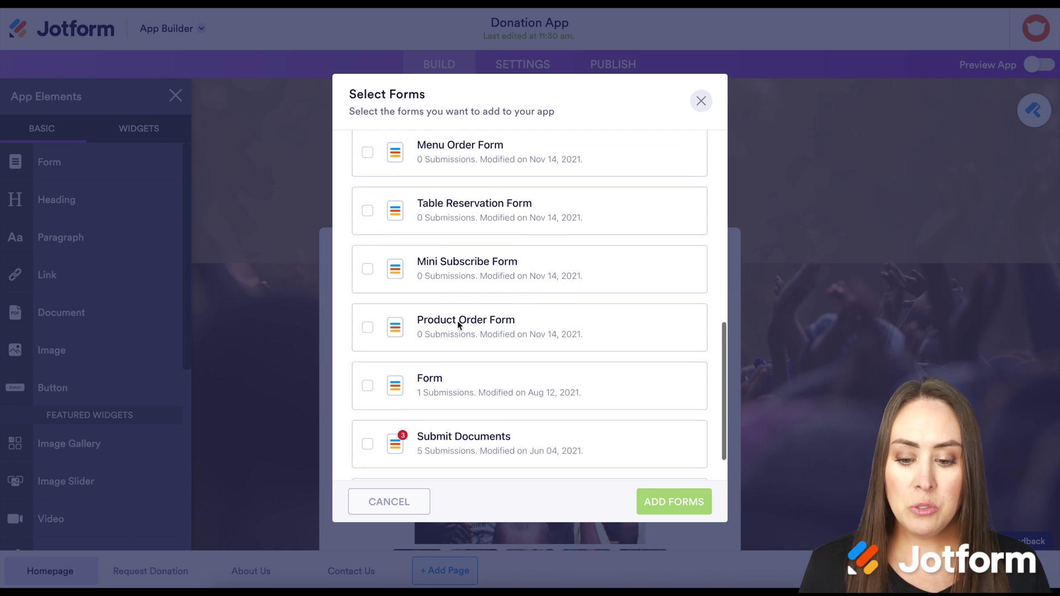
{"action": "scroll", "coordinate": [458, 324], "scroll_direction": "up", "scroll_amount": 8}
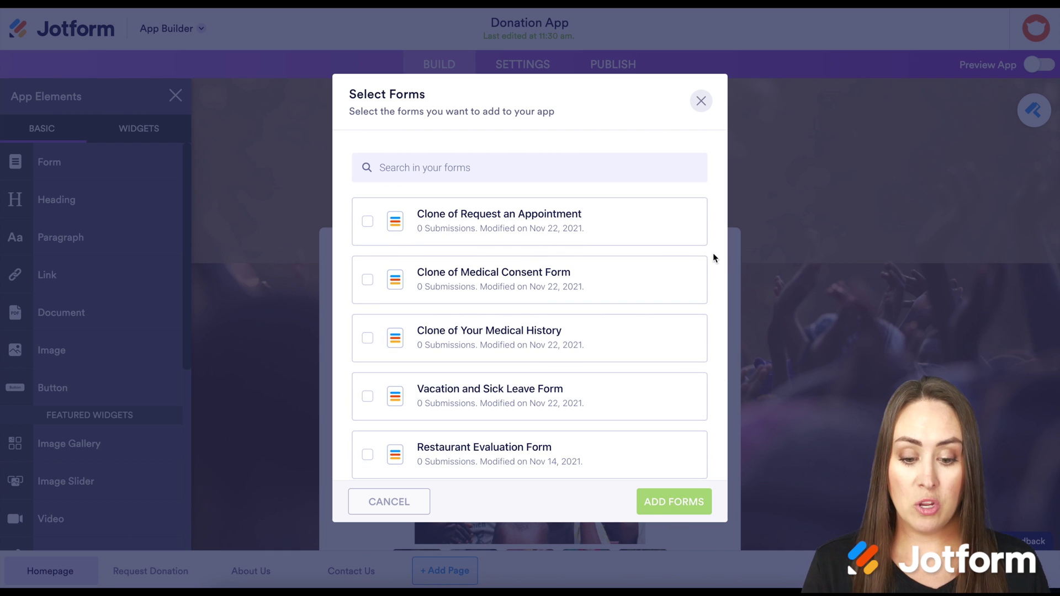
{"action": "left_click", "coordinate": [703, 110]}
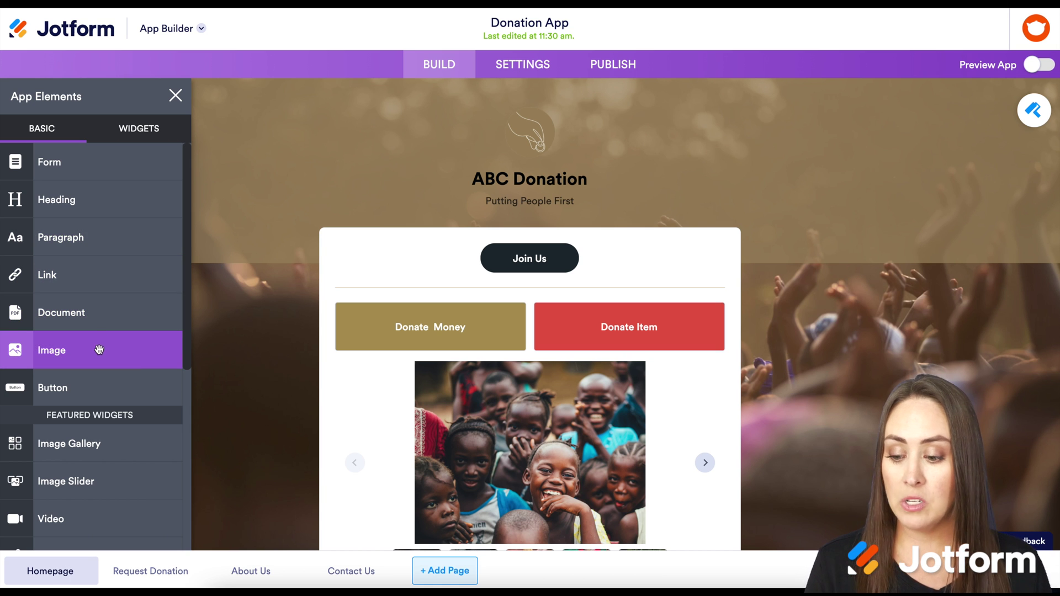
{"action": "scroll", "coordinate": [98, 385], "scroll_direction": "down", "scroll_amount": 3}
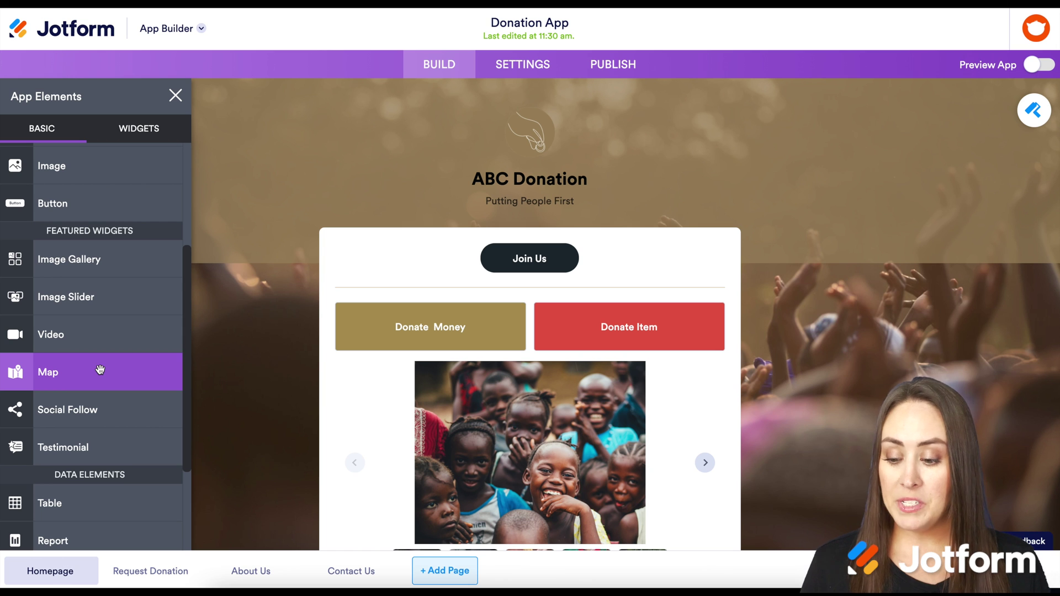
{"action": "scroll", "coordinate": [108, 447], "scroll_direction": "down", "scroll_amount": 3}
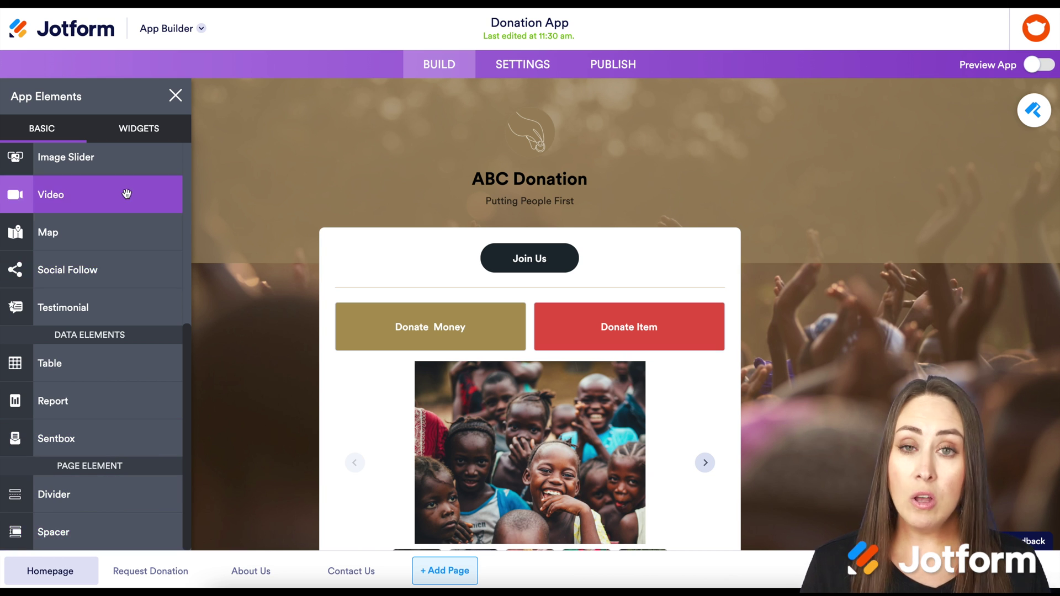
{"action": "left_click", "coordinate": [148, 133]}
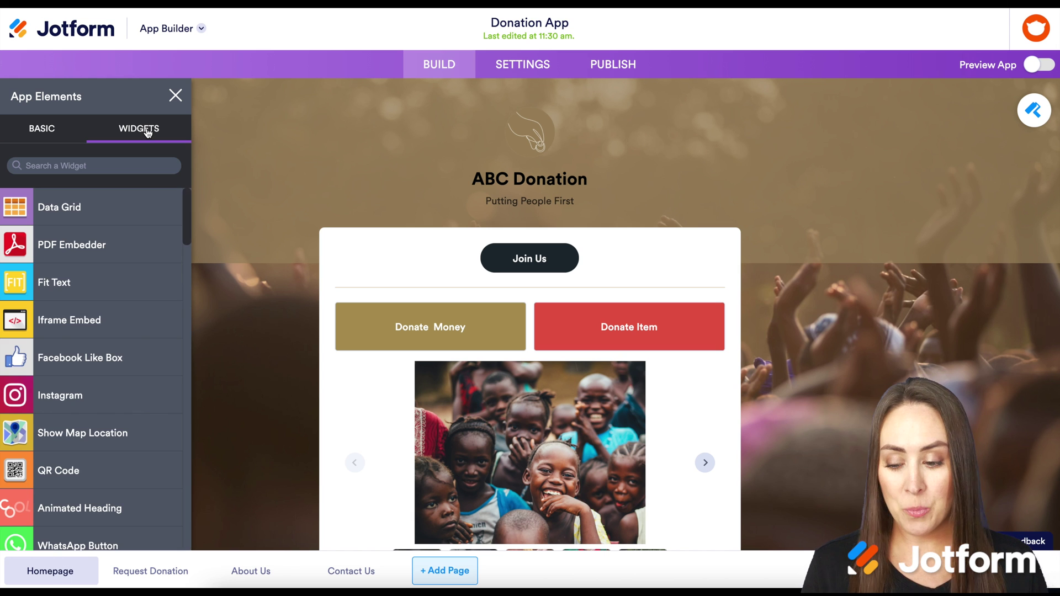
{"action": "scroll", "coordinate": [138, 279], "scroll_direction": "down", "scroll_amount": 2}
{"action": "scroll", "coordinate": [138, 279], "scroll_direction": "down", "scroll_amount": 3}
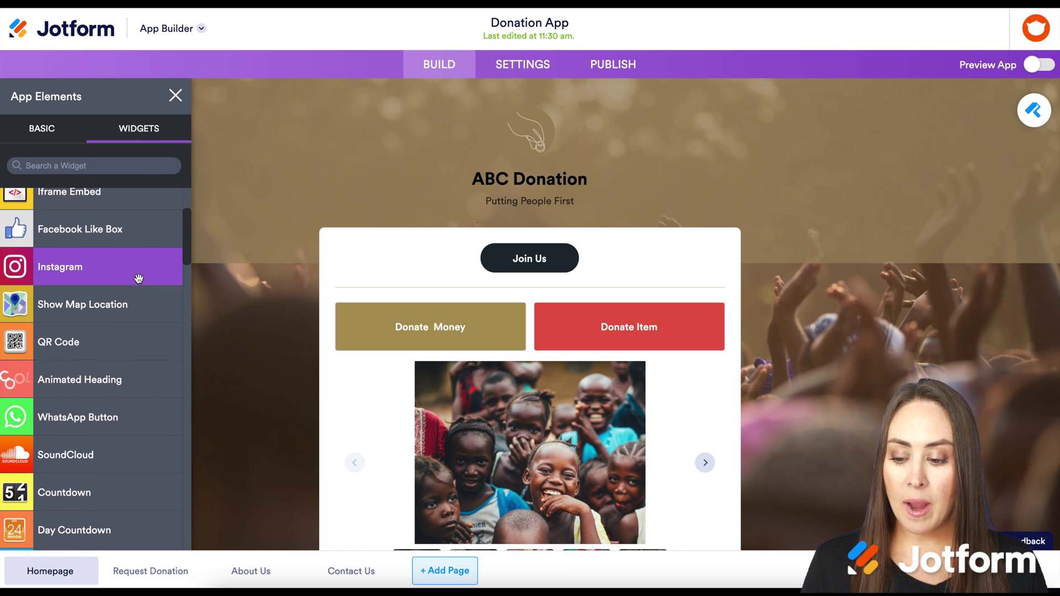
{"action": "scroll", "coordinate": [139, 279], "scroll_direction": "up", "scroll_amount": 2}
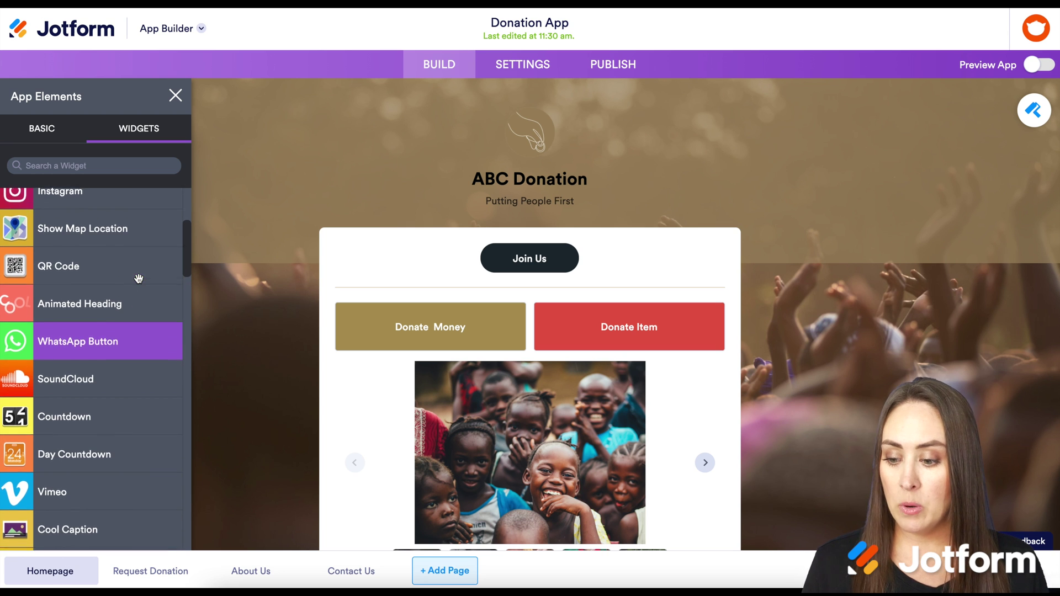
{"action": "scroll", "coordinate": [120, 340], "scroll_direction": "up", "scroll_amount": 2}
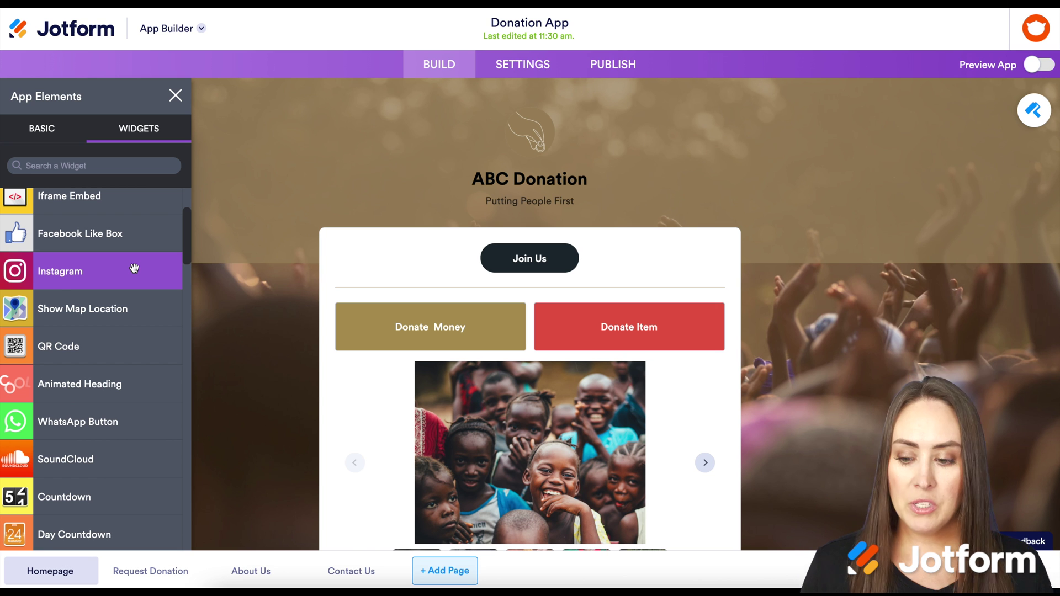
{"action": "left_click", "coordinate": [44, 132]}
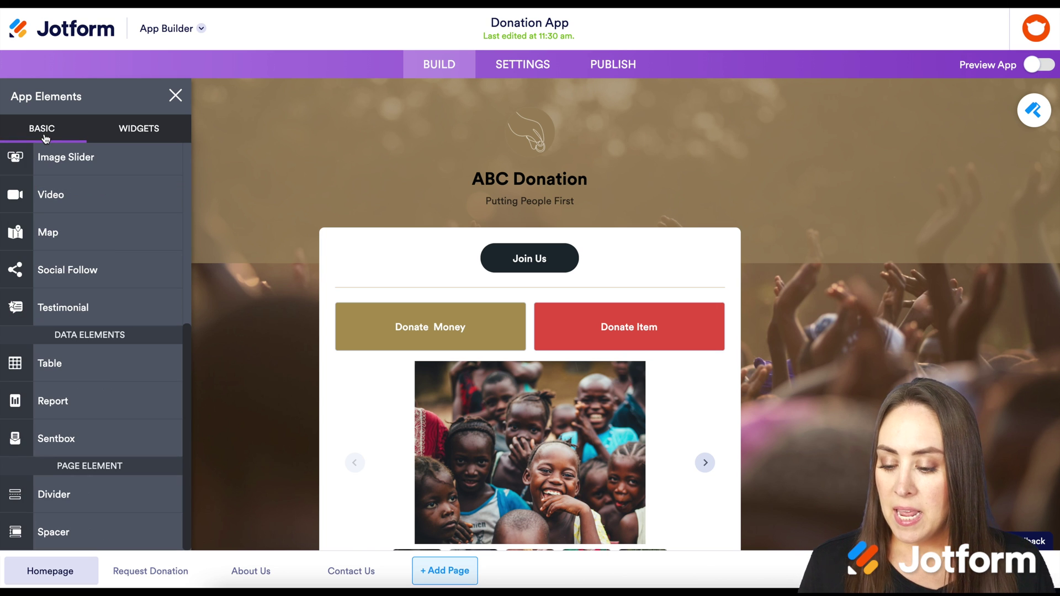
{"action": "scroll", "coordinate": [101, 218], "scroll_direction": "up", "scroll_amount": 5}
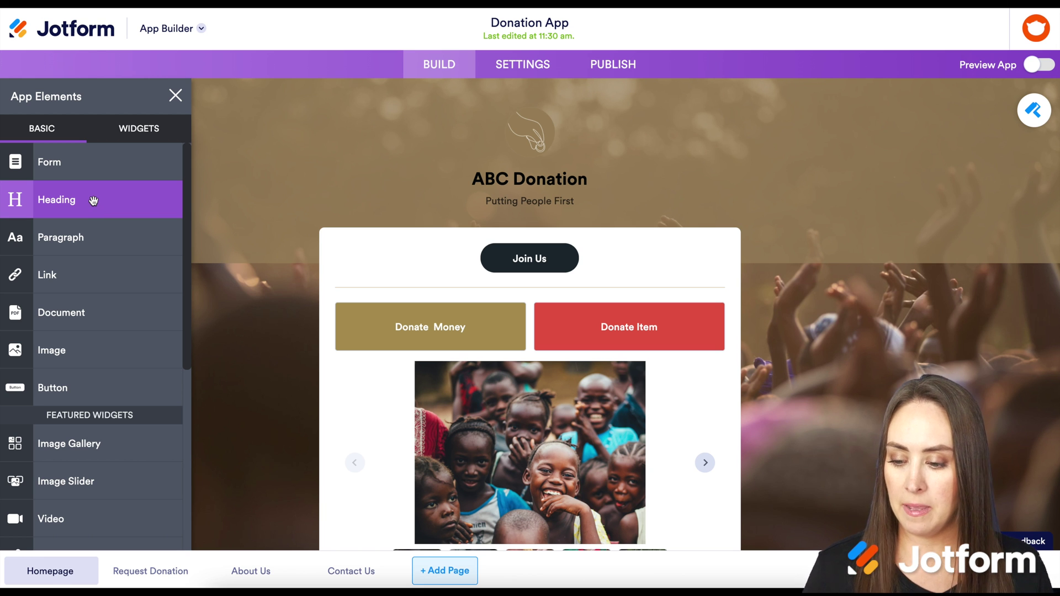
Add a heading below the Contact Us map with Large size and center alignment
{"action": "left_click", "coordinate": [94, 201]}
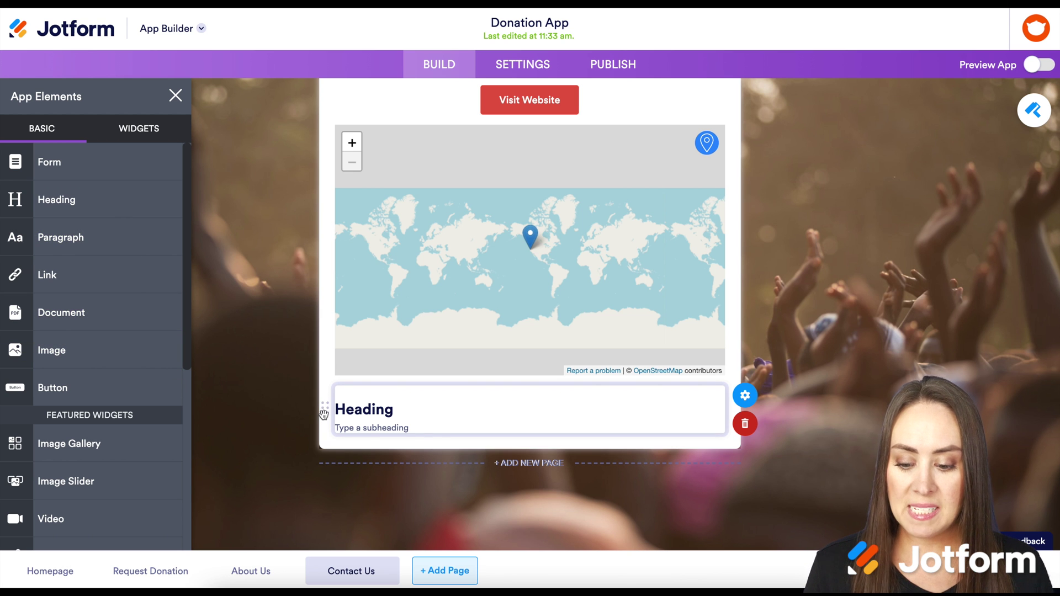
{"action": "left_click_drag", "start_coordinate": [324, 414], "coordinate": [340, 429]}
{"action": "double_click", "coordinate": [359, 407]}
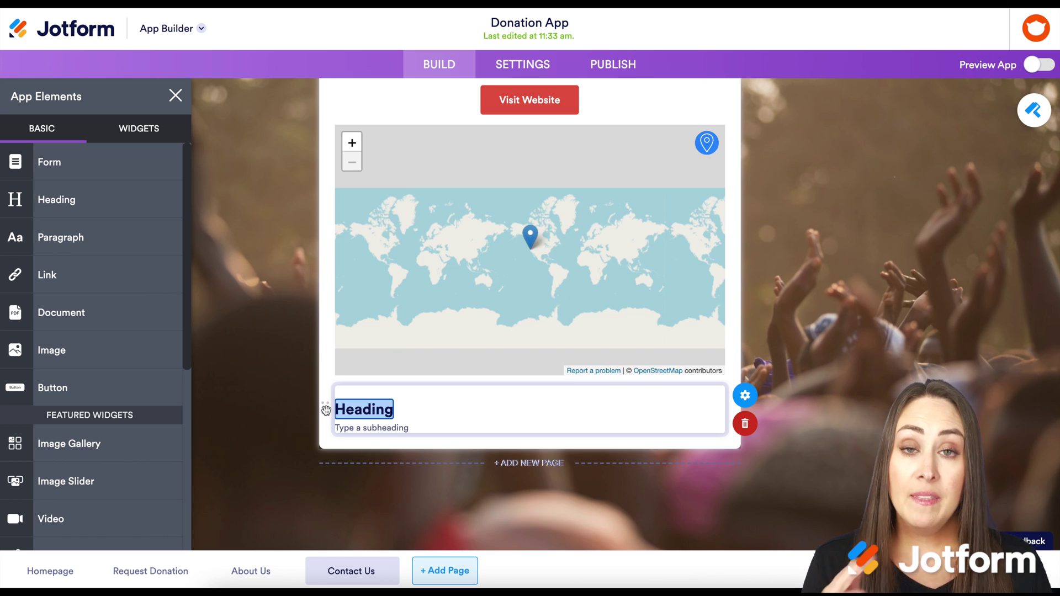
{"action": "left_click", "coordinate": [745, 395]}
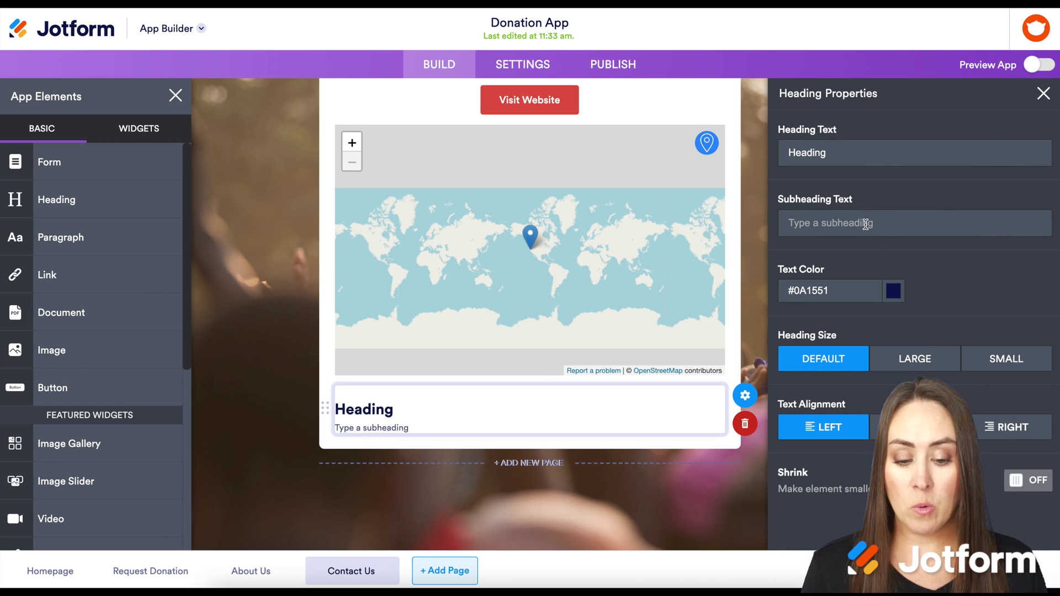
{"action": "left_click", "coordinate": [920, 360]}
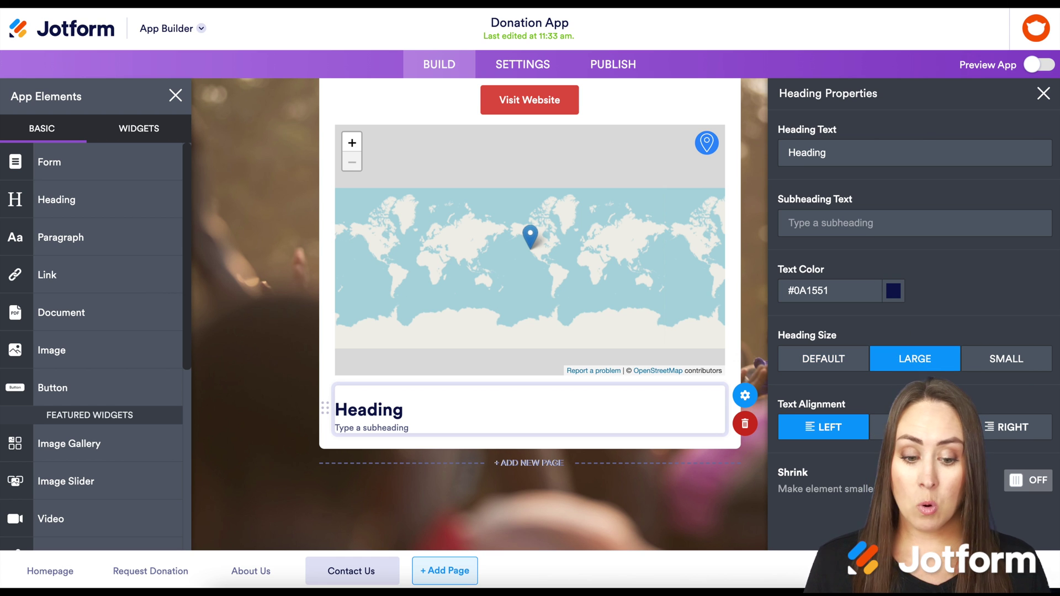
{"action": "left_click", "coordinate": [915, 426]}
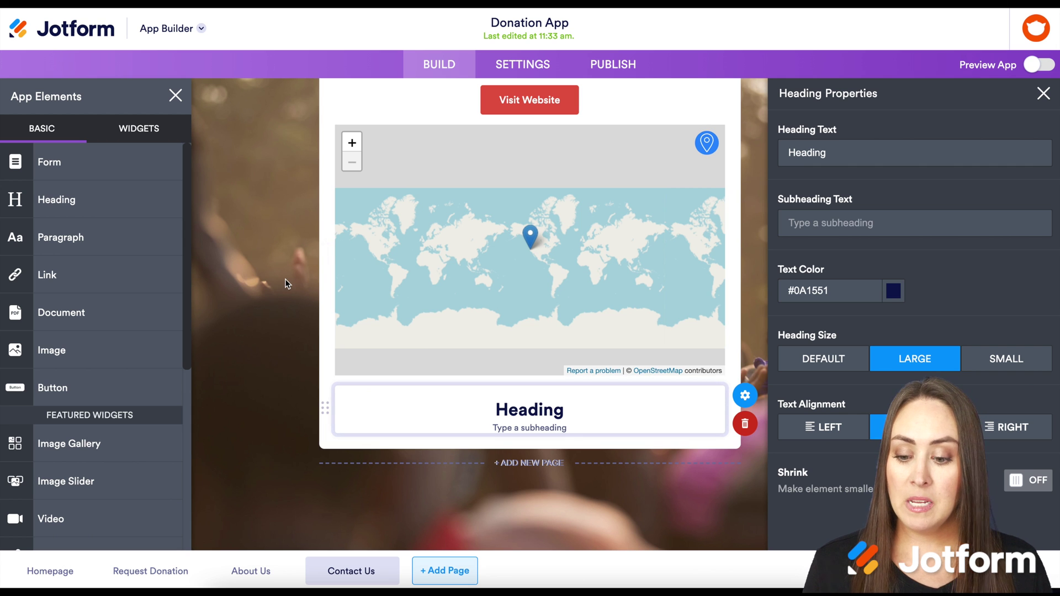
{"action": "scroll", "coordinate": [285, 280], "scroll_direction": "up", "scroll_amount": 1}
{"action": "scroll", "coordinate": [285, 280], "scroll_direction": "up", "scroll_amount": 15}
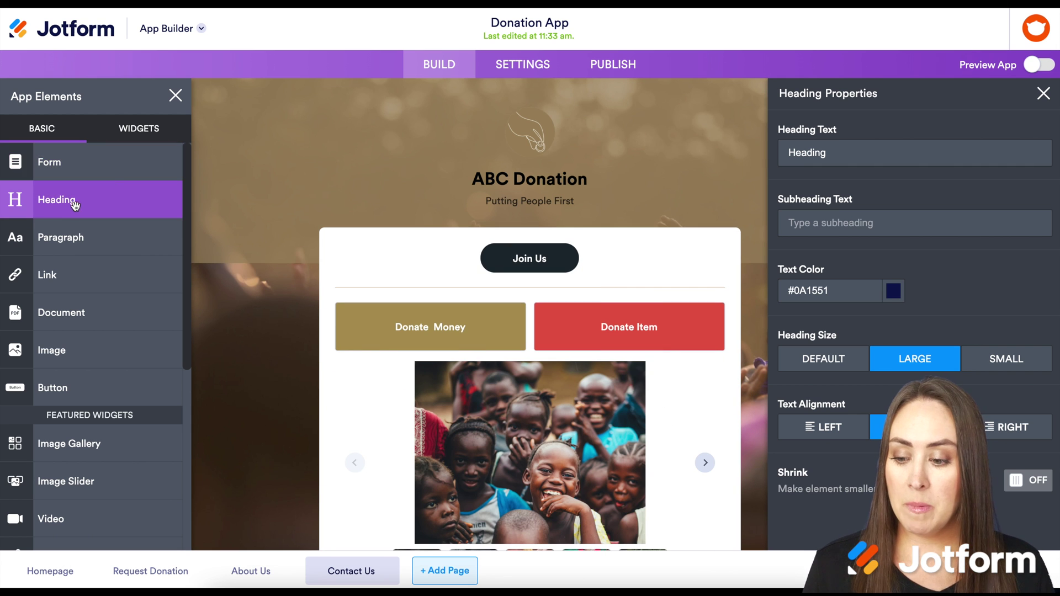
Drop a Heading element onto the Homepage just below the Donate Money and Donate Item buttons
{"action": "left_click_drag", "start_coordinate": [72, 205], "coordinate": [549, 381]}
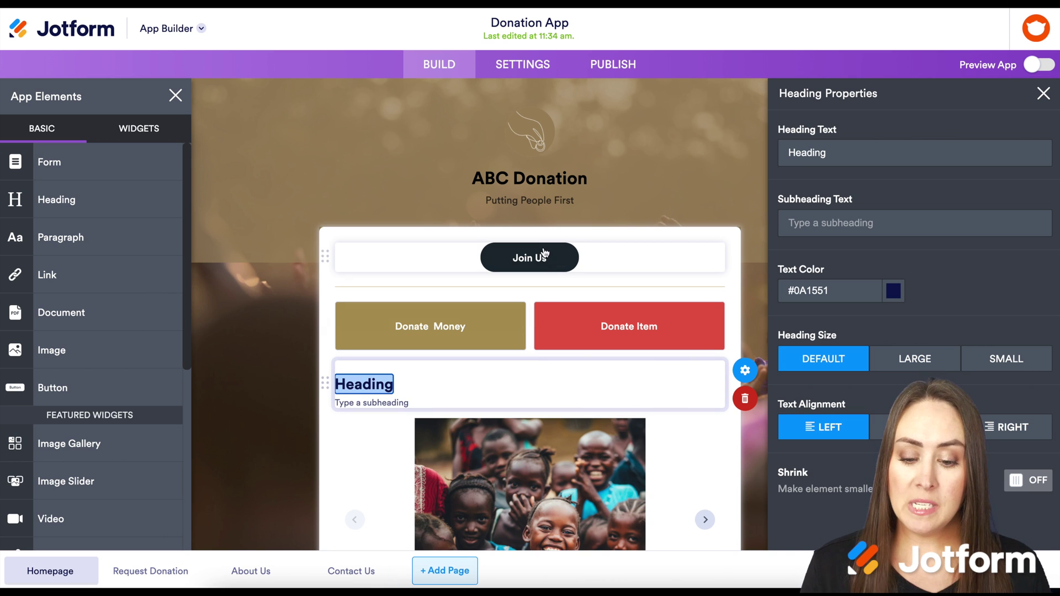
Give the Join Us button rounded corners and center alignment, checking its custom colours
{"action": "left_click", "coordinate": [542, 255]}
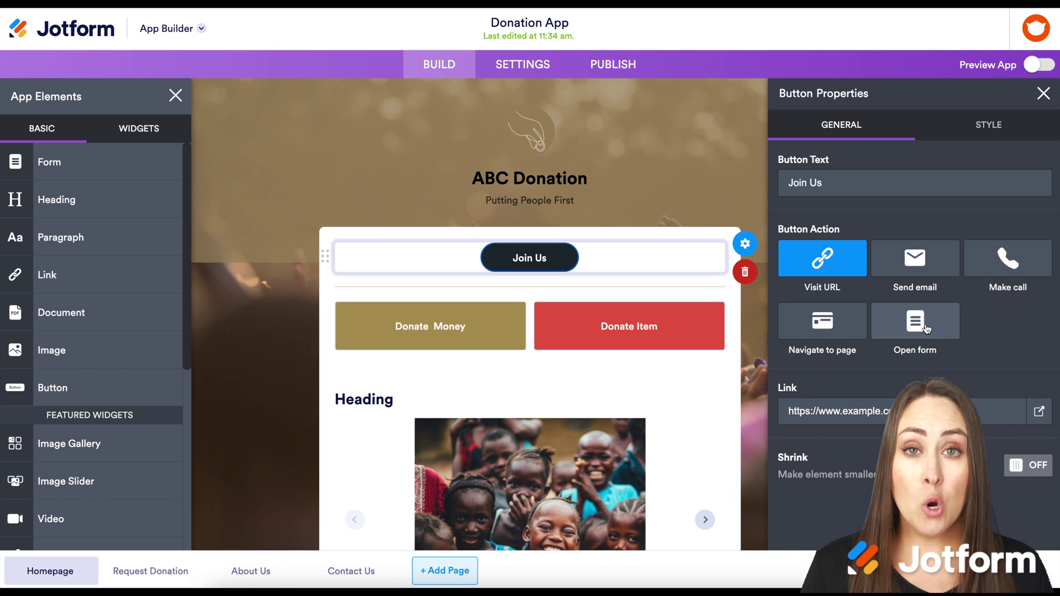
{"action": "left_click", "coordinate": [981, 130]}
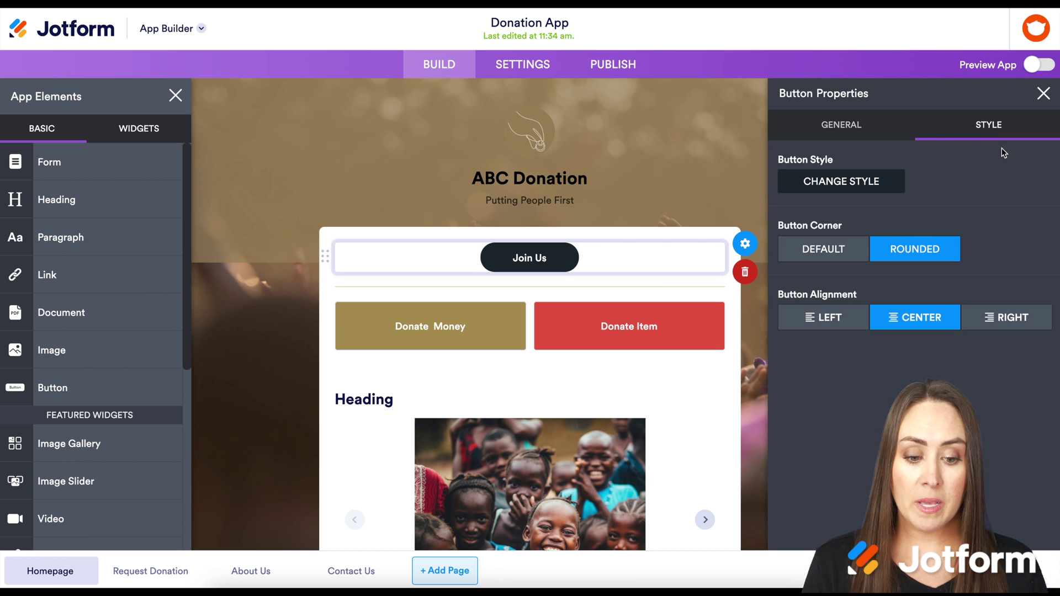
{"action": "left_click", "coordinate": [850, 188]}
{"action": "left_click", "coordinate": [957, 211]}
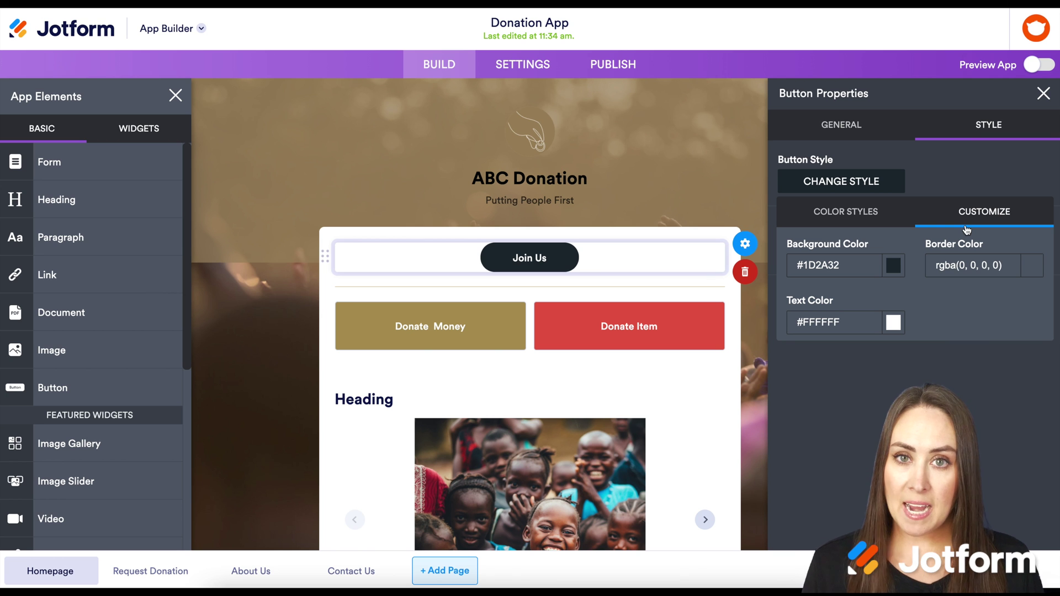
{"action": "left_click", "coordinate": [1042, 94]}
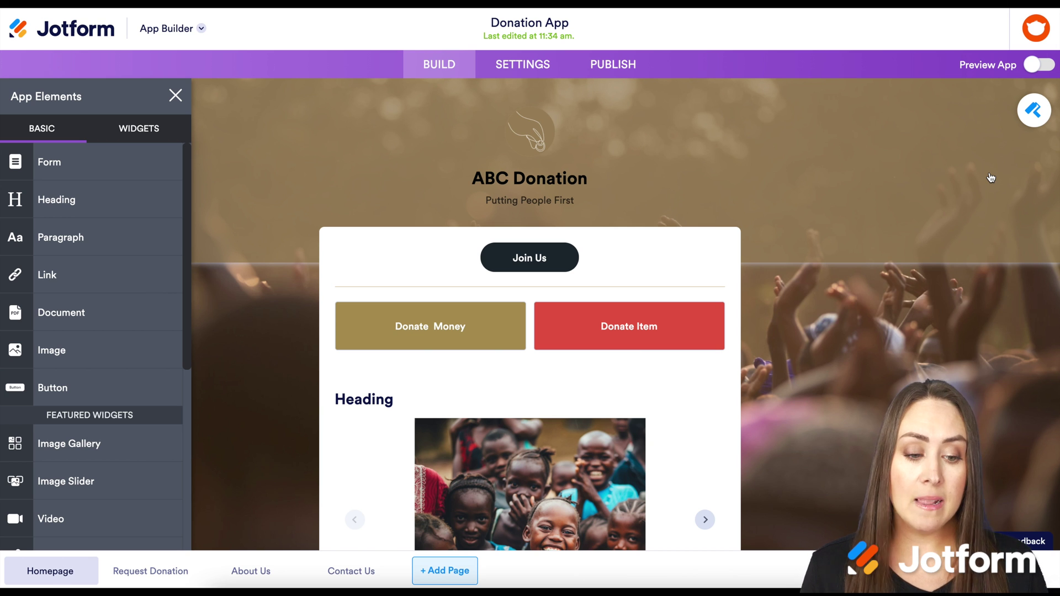
Open App Designer and review its colour schemes, #F3F3FE background colours and background image
{"action": "left_click", "coordinate": [1041, 116]}
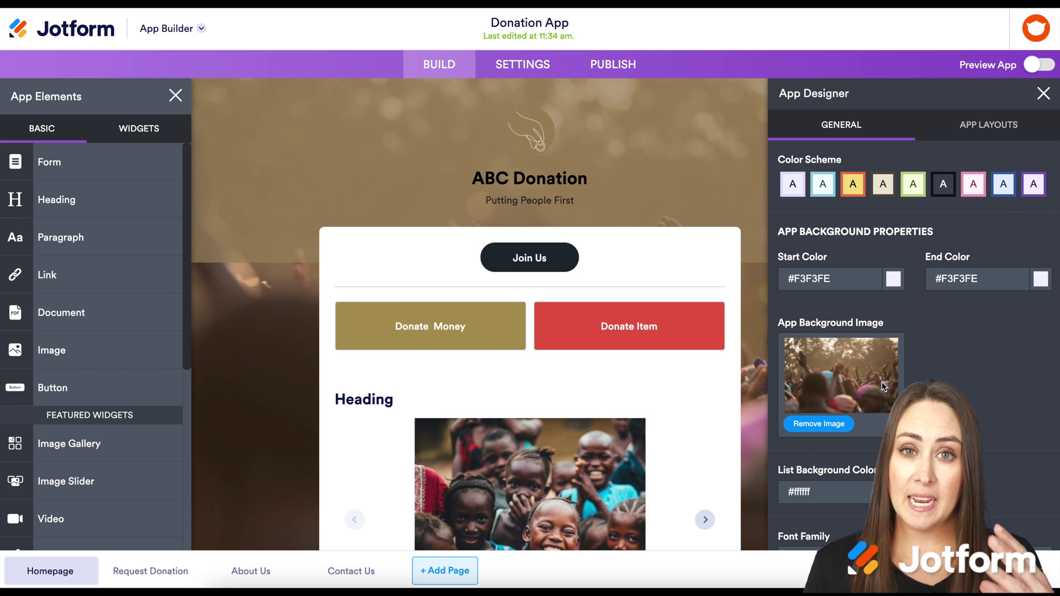
{"action": "scroll", "coordinate": [889, 386], "scroll_direction": "down", "scroll_amount": 1}
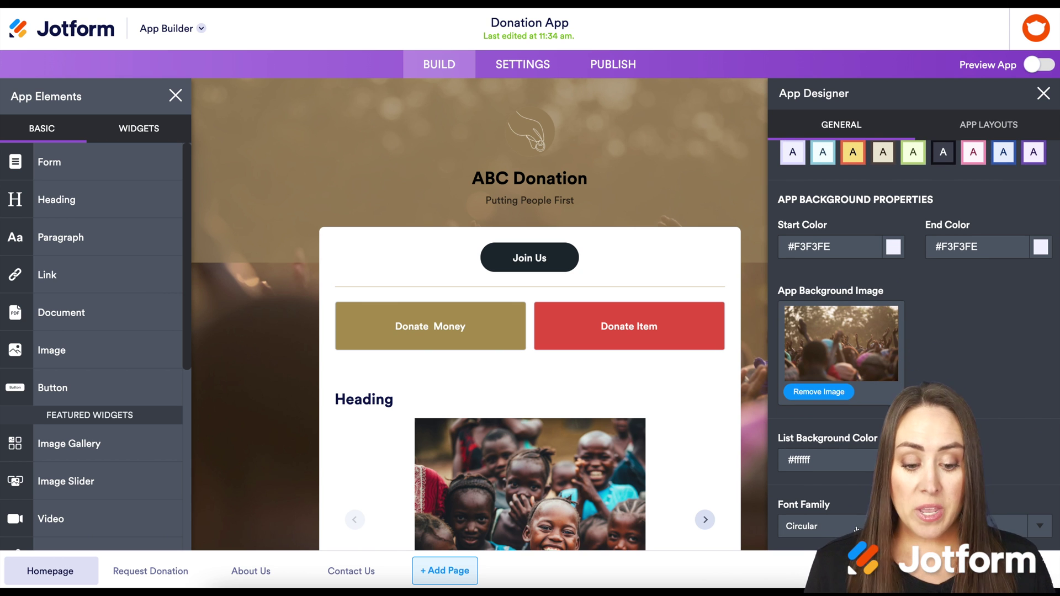
{"action": "scroll", "coordinate": [856, 529], "scroll_direction": "up", "scroll_amount": 1}
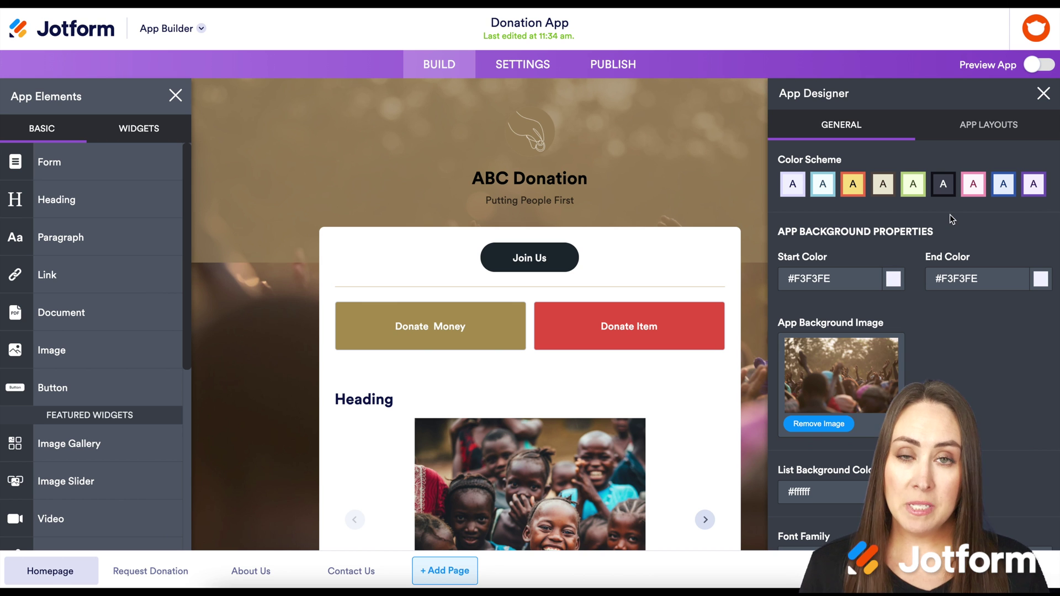
Browse App Layouts in App Designer and apply a new layout in place of Default
{"action": "left_click", "coordinate": [994, 127]}
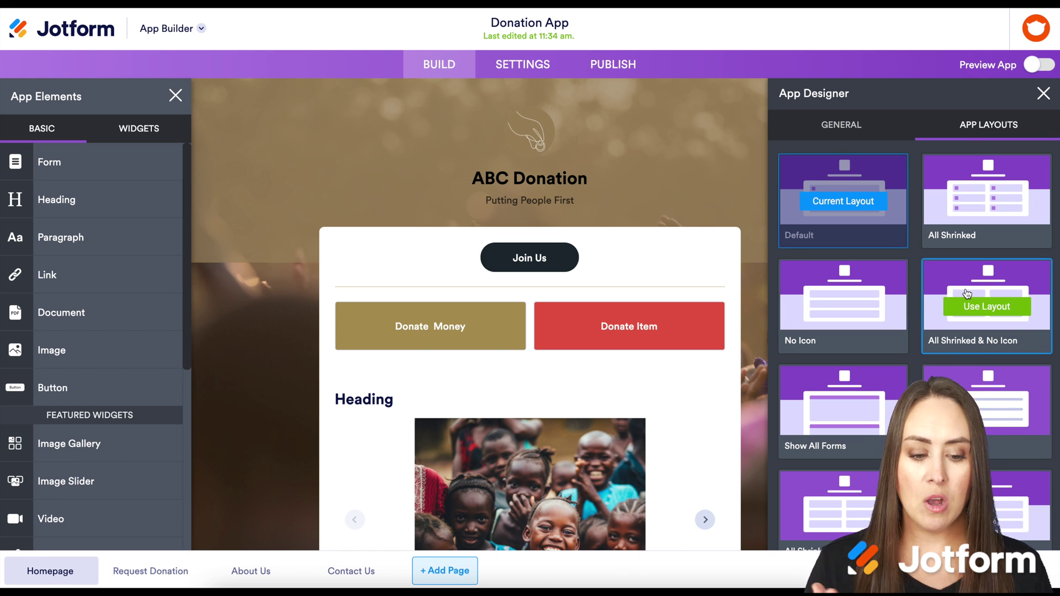
{"action": "scroll", "coordinate": [963, 290], "scroll_direction": "down", "scroll_amount": 3}
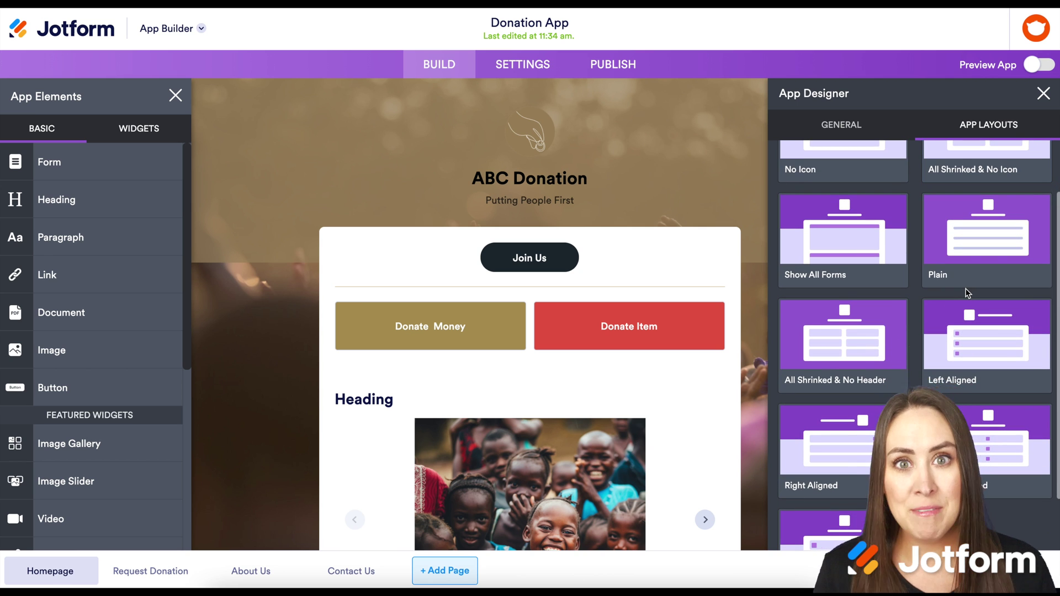
{"action": "scroll", "coordinate": [965, 296], "scroll_direction": "down", "scroll_amount": 1}
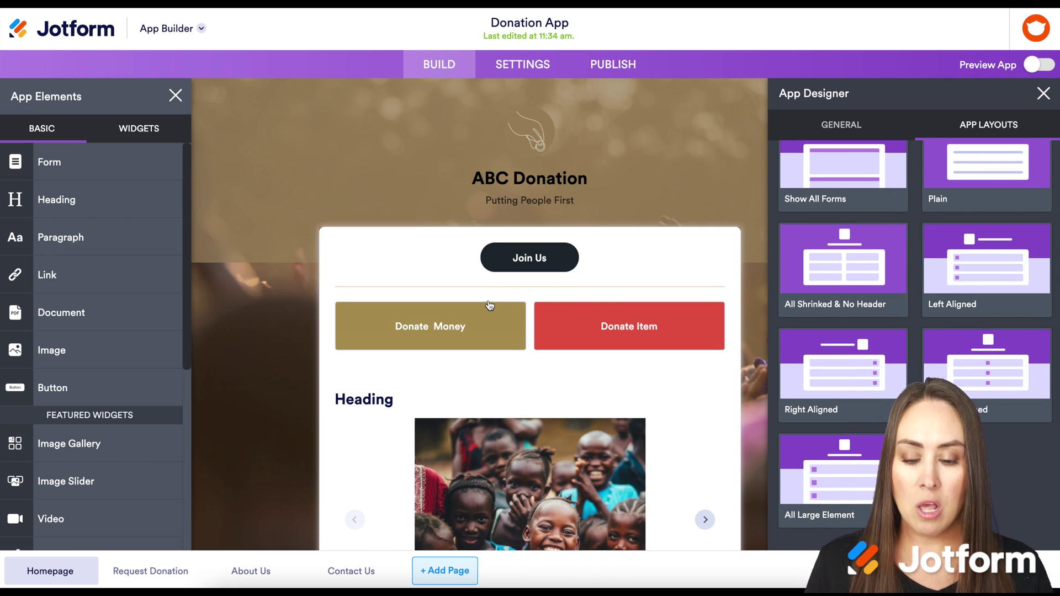
{"action": "left_click", "coordinate": [973, 374]}
{"action": "scroll", "coordinate": [586, 381], "scroll_direction": "down", "scroll_amount": 5}
{"action": "scroll", "coordinate": [586, 381], "scroll_direction": "down", "scroll_amount": 10}
{"action": "scroll", "coordinate": [588, 383], "scroll_direction": "down", "scroll_amount": 10}
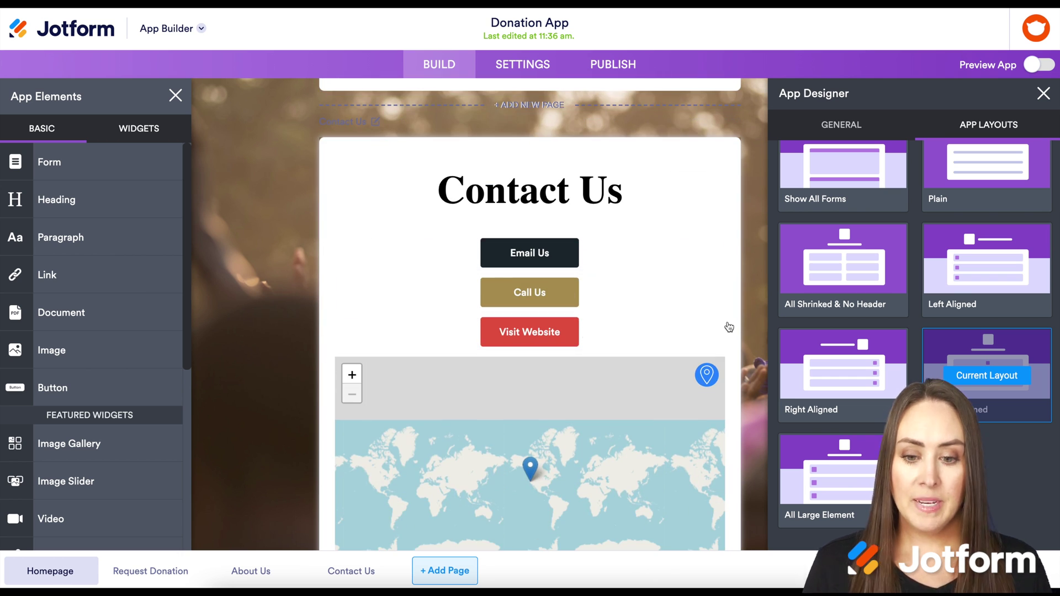
Open the Donation App settings and keep App Status set to Enabled
{"action": "left_click", "coordinate": [528, 65]}
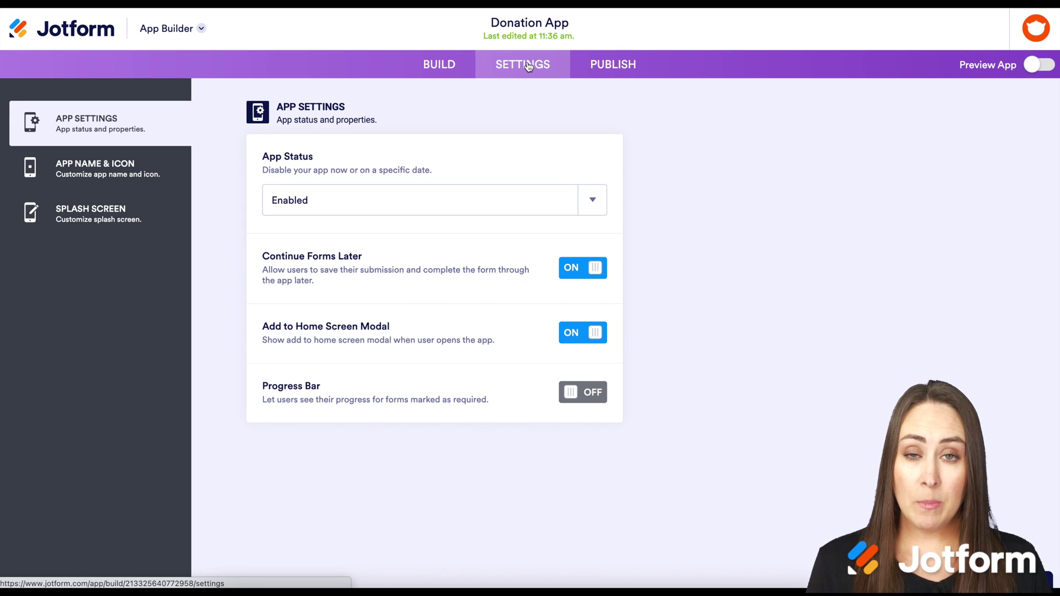
{"action": "left_click", "coordinate": [442, 205]}
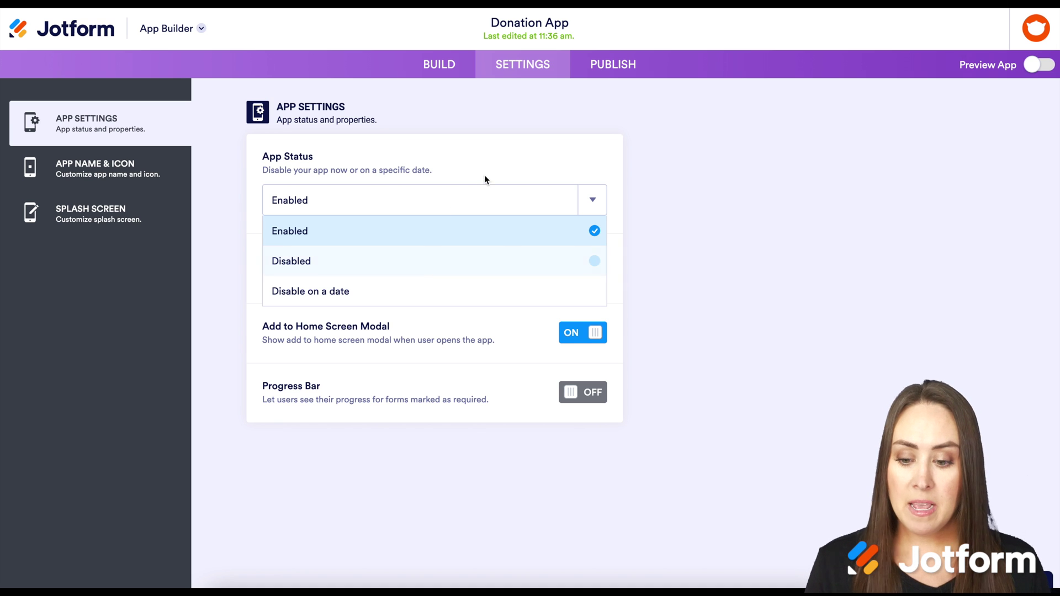
{"action": "left_click", "coordinate": [481, 202]}
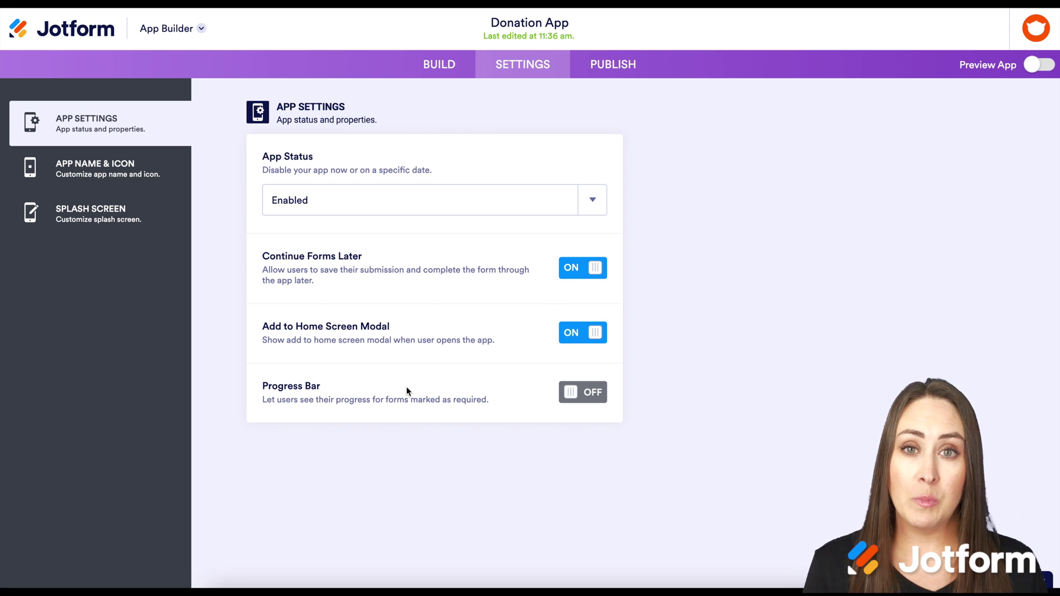
Review the App Name & Icon image and icon options, then view the Splash Screen settings
{"action": "left_click", "coordinate": [114, 176]}
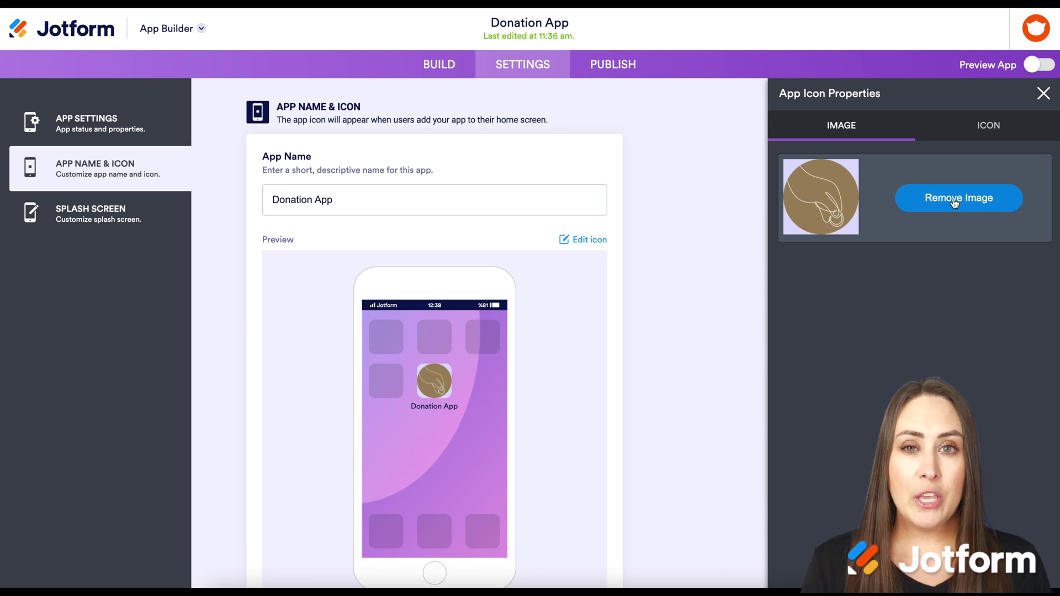
{"action": "left_click", "coordinate": [996, 129]}
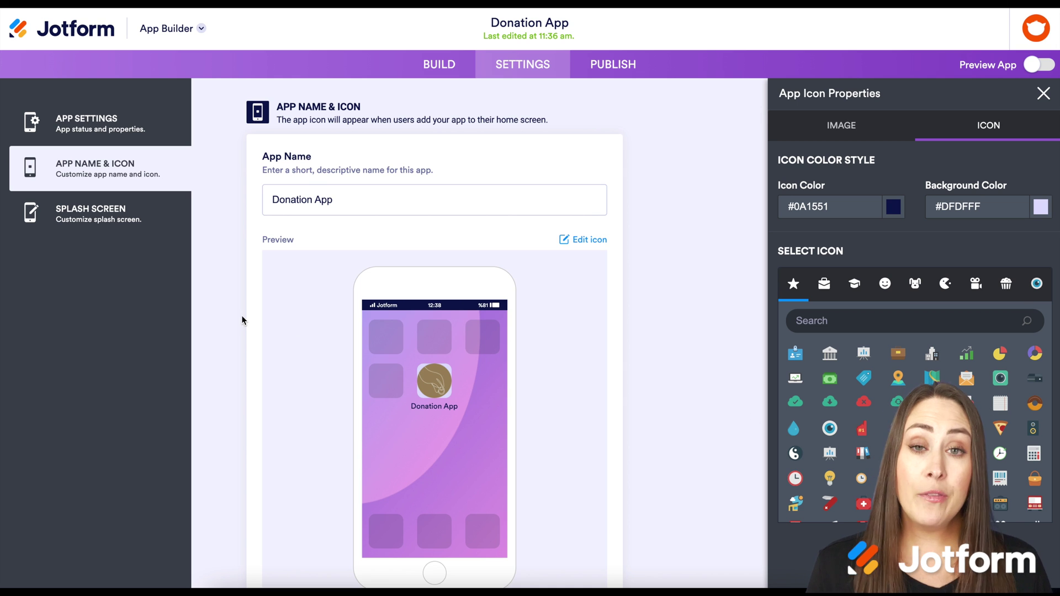
{"action": "left_click", "coordinate": [115, 220]}
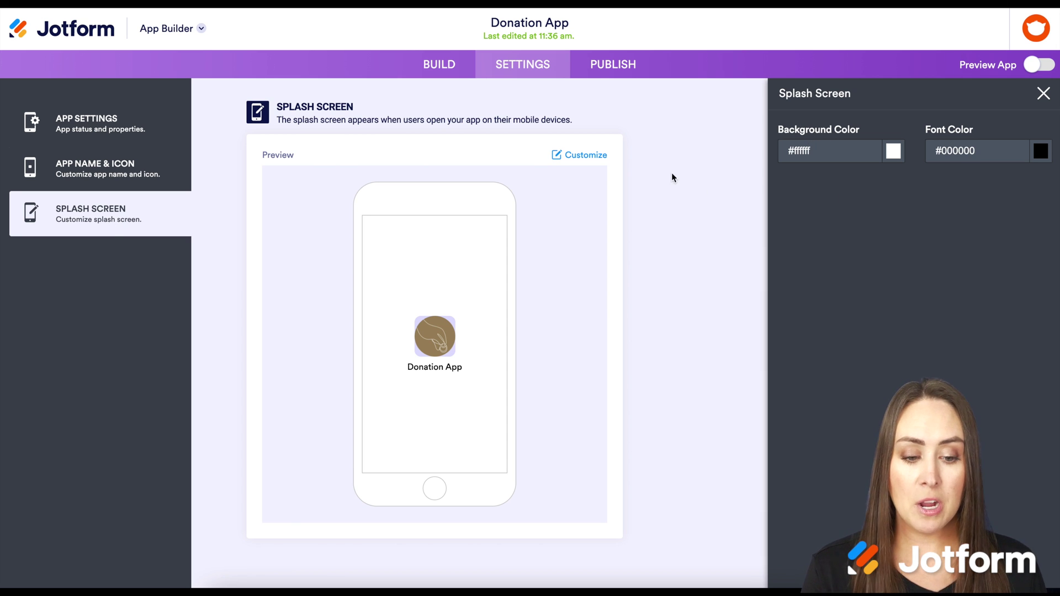
Show the Publish page's Quick Share with app link, email invite and QR code
{"action": "left_click", "coordinate": [618, 71]}
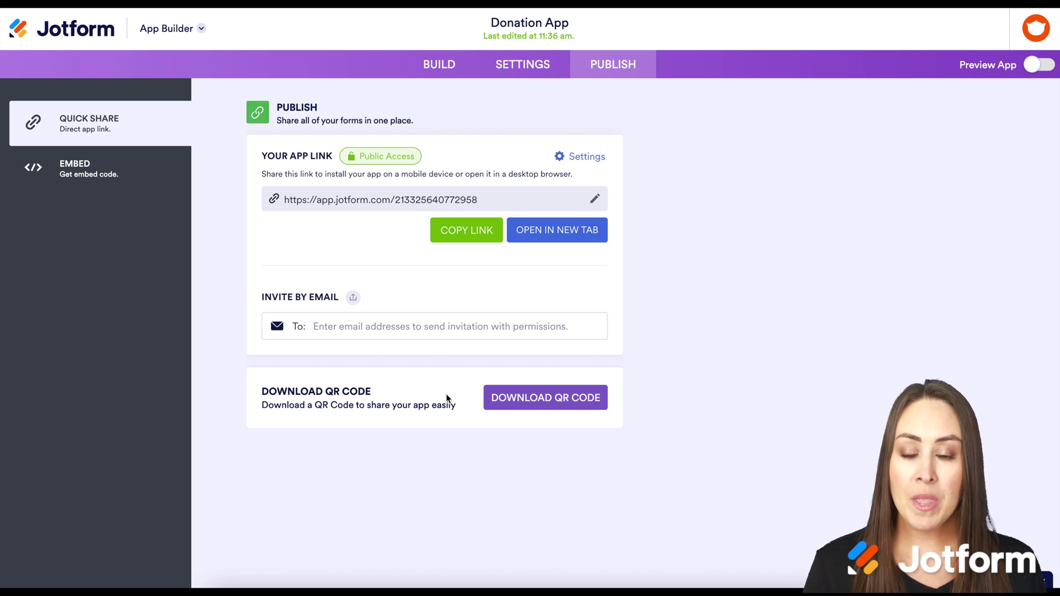
Launch the published app, close the Add to Home Screen prompt, and browse the homepage
{"action": "left_click", "coordinate": [574, 233]}
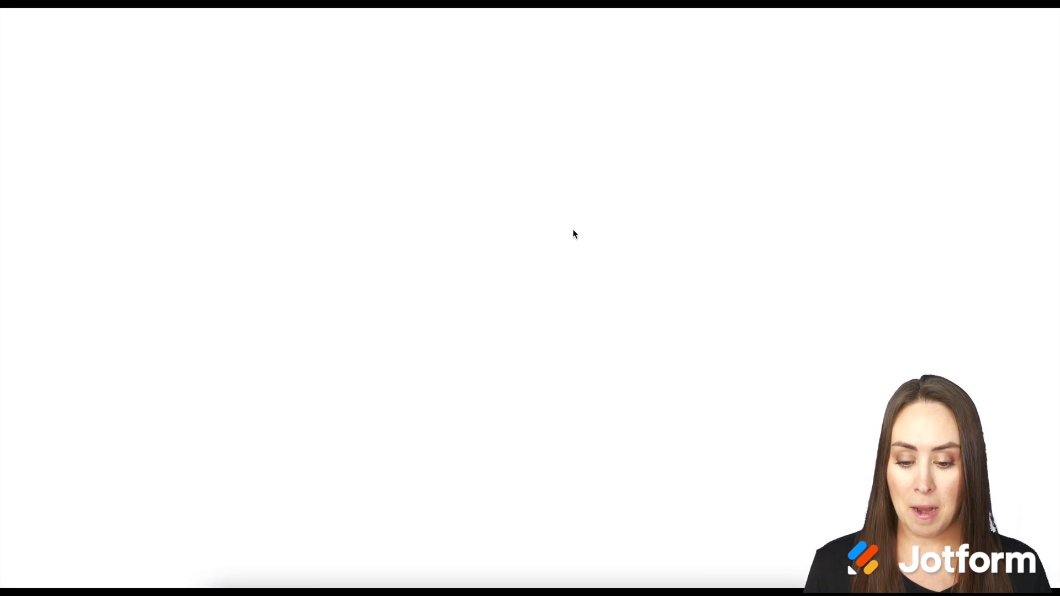
{"action": "scroll", "coordinate": [753, 368], "scroll_direction": "down", "scroll_amount": 6}
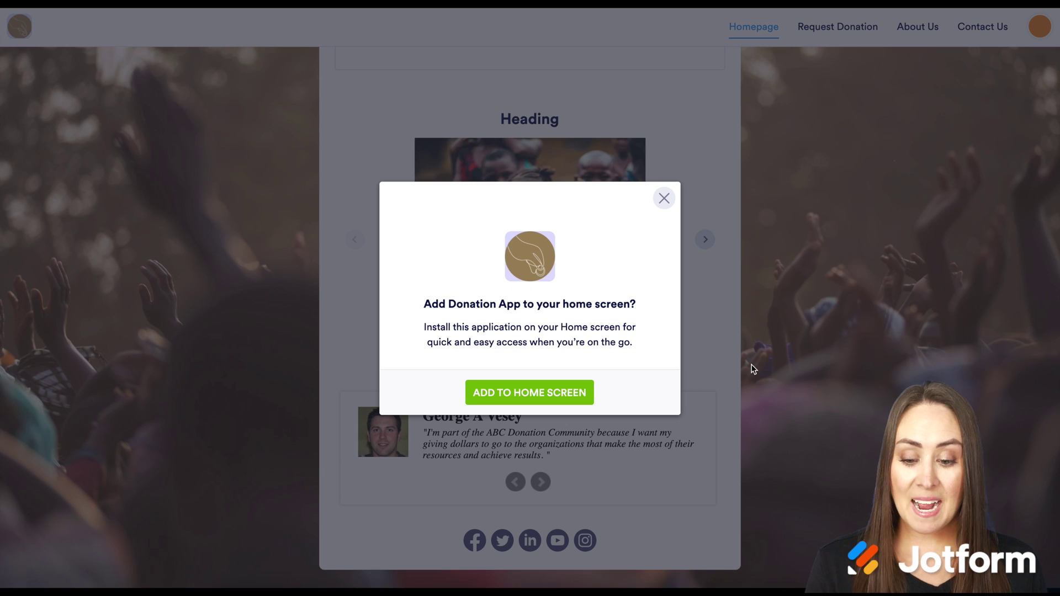
{"action": "left_click", "coordinate": [664, 198]}
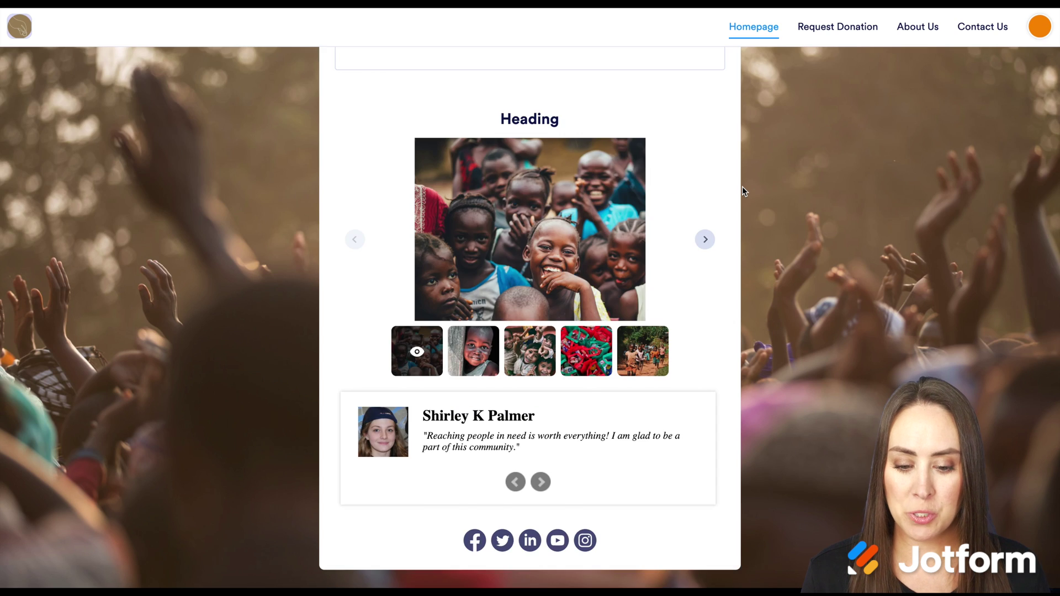
{"action": "scroll", "coordinate": [742, 187], "scroll_direction": "up", "scroll_amount": 6}
{"action": "scroll", "coordinate": [742, 187], "scroll_direction": "down", "scroll_amount": 6}
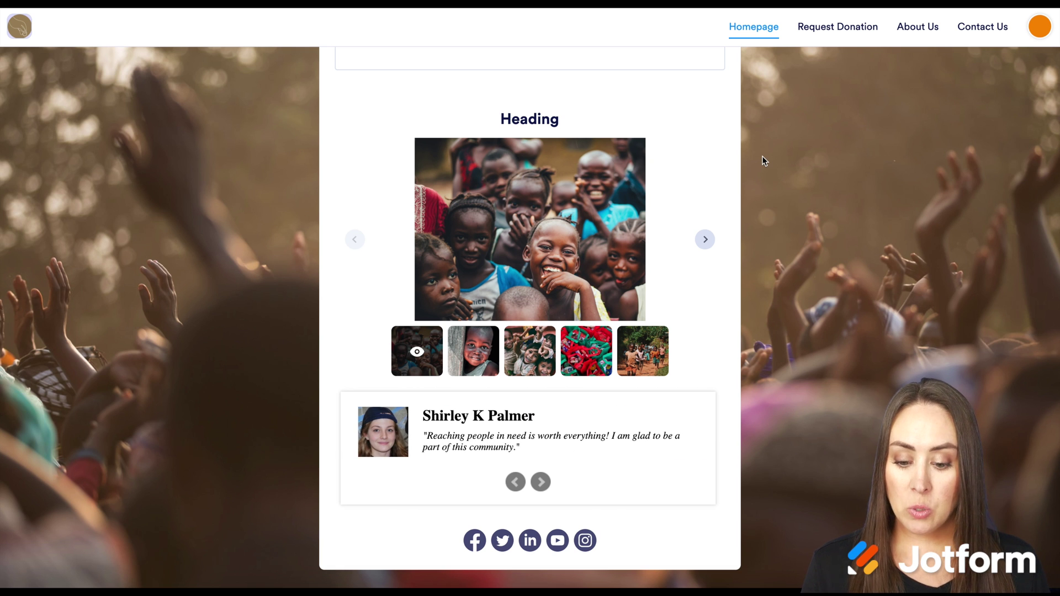
{"action": "scroll", "coordinate": [762, 160], "scroll_direction": "up", "scroll_amount": 6}
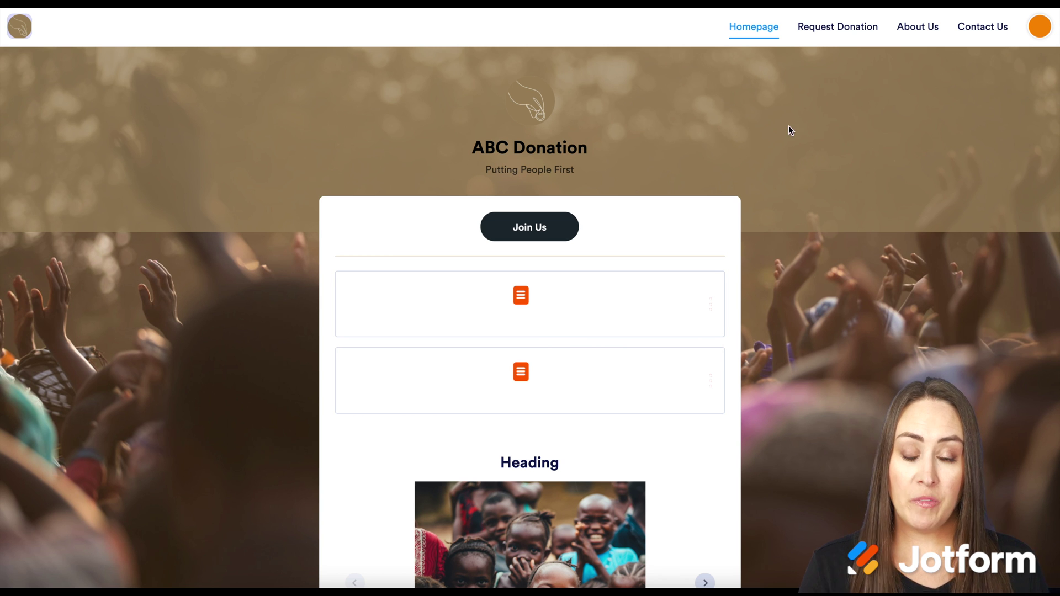
Visit the Request Donation, About Us and Contact Us pages in the live app
{"action": "left_click", "coordinate": [829, 33]}
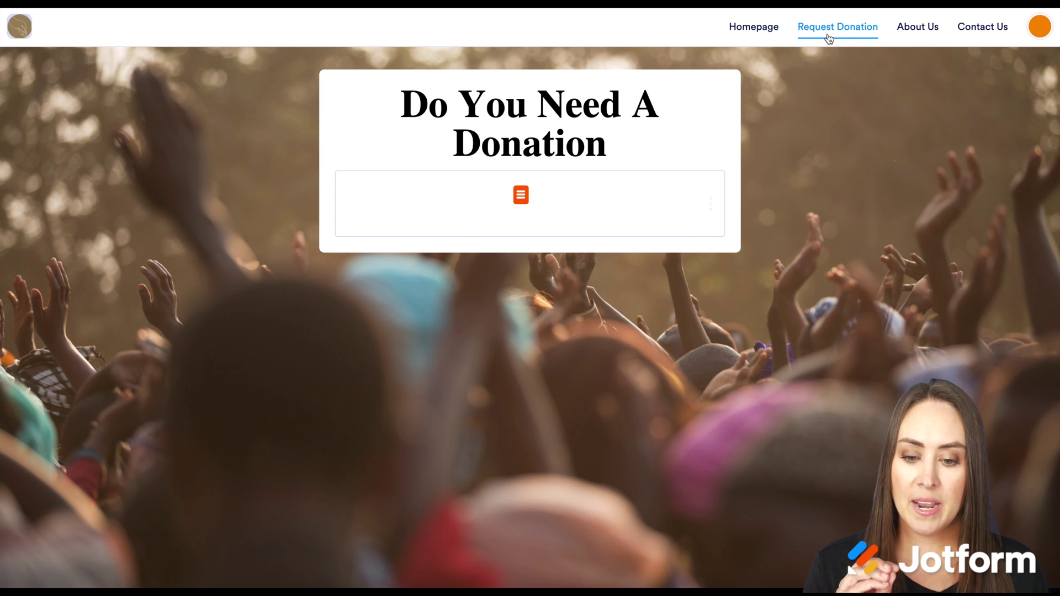
{"action": "left_click", "coordinate": [915, 33]}
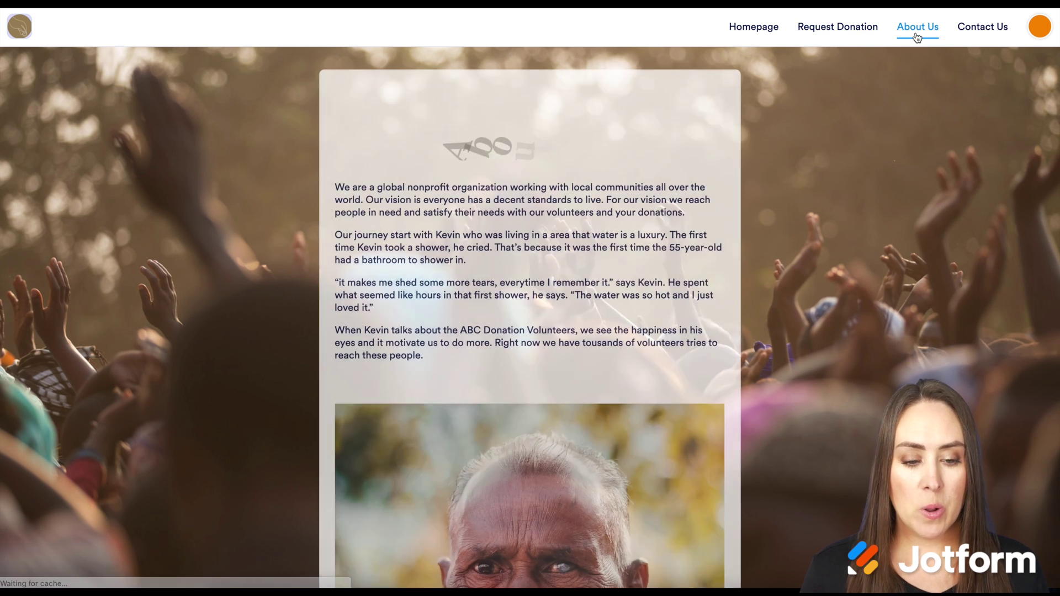
{"action": "scroll", "coordinate": [773, 231], "scroll_direction": "down", "scroll_amount": 5}
{"action": "scroll", "coordinate": [773, 230], "scroll_direction": "down", "scroll_amount": 2}
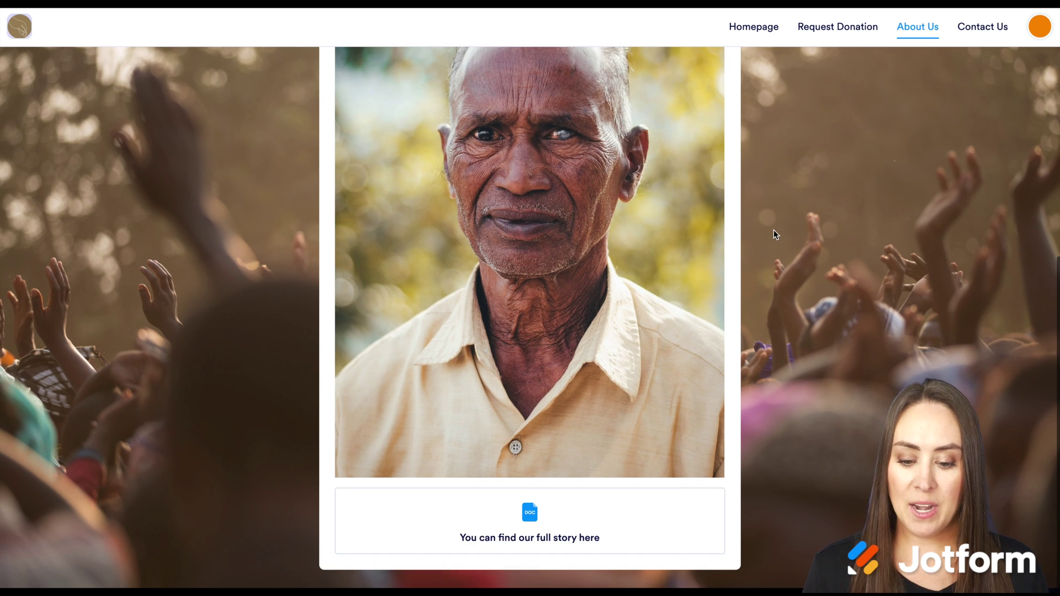
{"action": "scroll", "coordinate": [774, 229], "scroll_direction": "up", "scroll_amount": 6}
{"action": "left_click", "coordinate": [981, 27]}
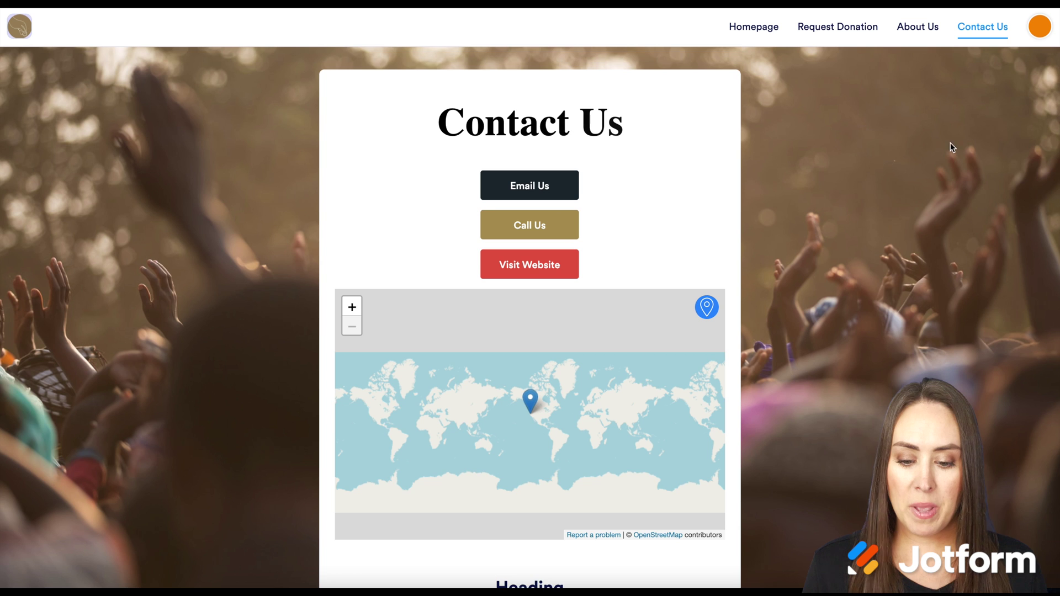